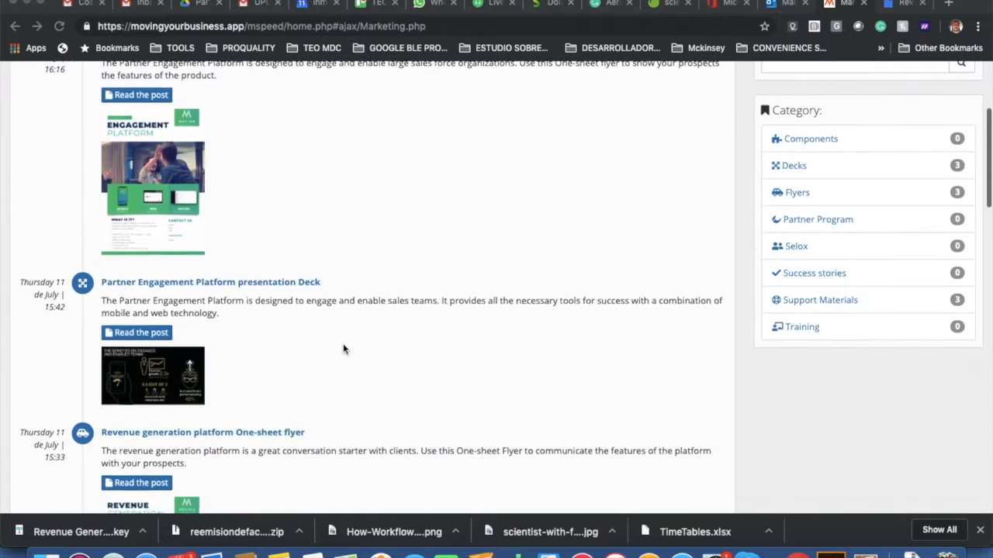
Scroll the MSpeed Partner Portal to find the Revenue generation program presentation deck post.
scroll(343, 349, "down", 2)
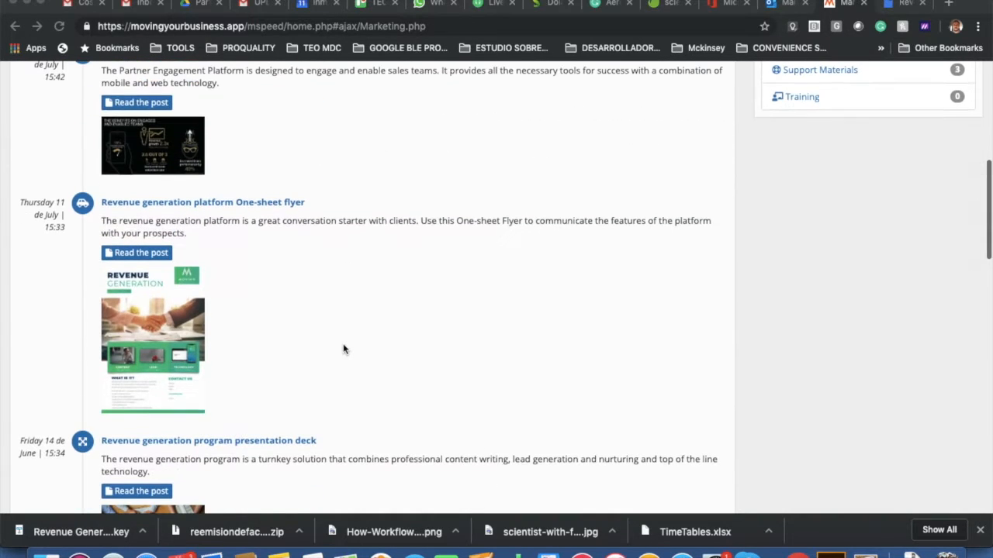
scroll(322, 318, "down", 3)
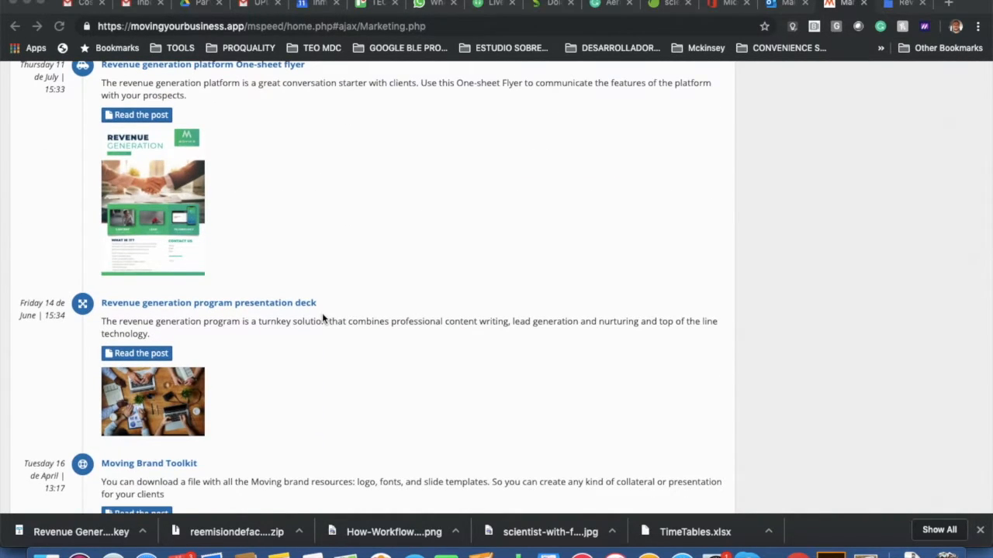
scroll(323, 317, "up", 10)
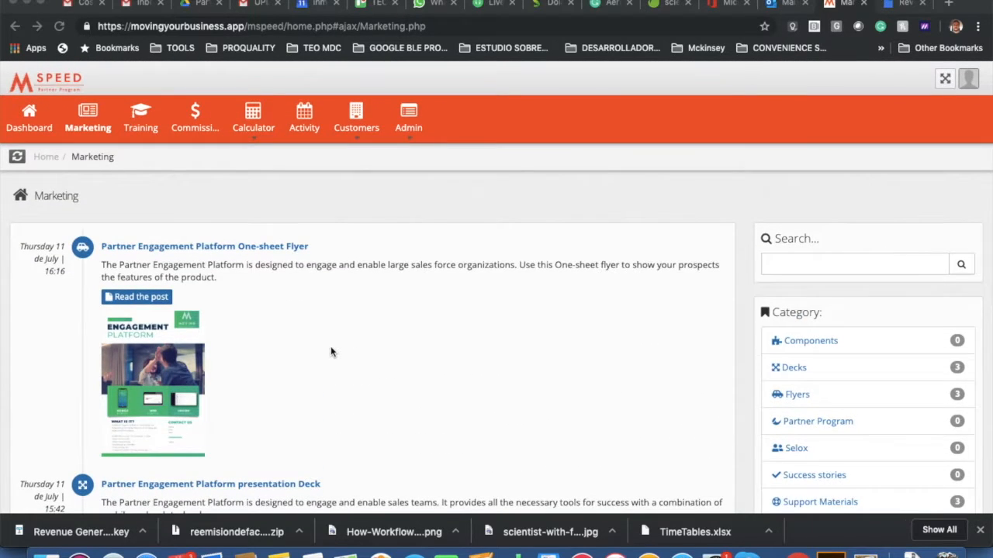
scroll(330, 348, "down", 3)
scroll(331, 352, "down", 5)
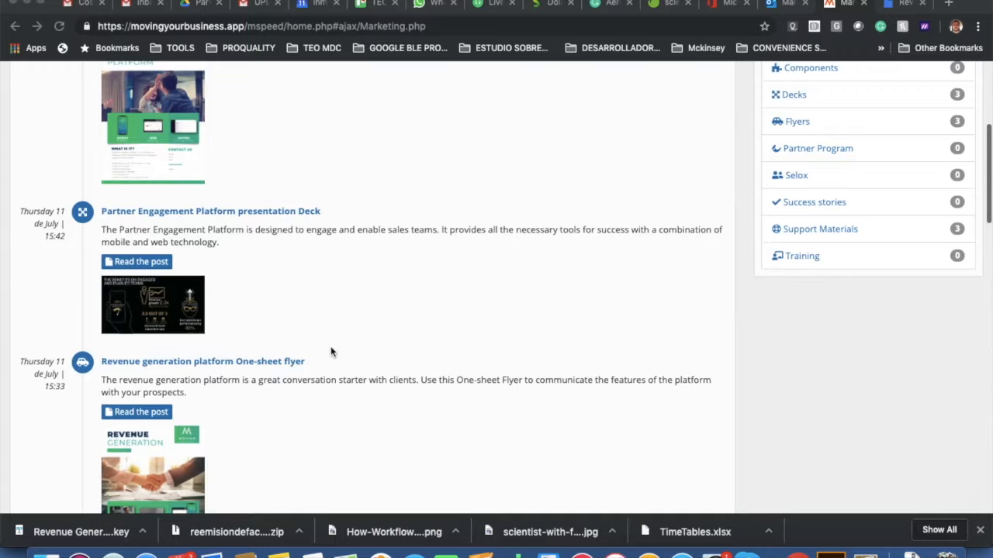
scroll(331, 352, "down", 9)
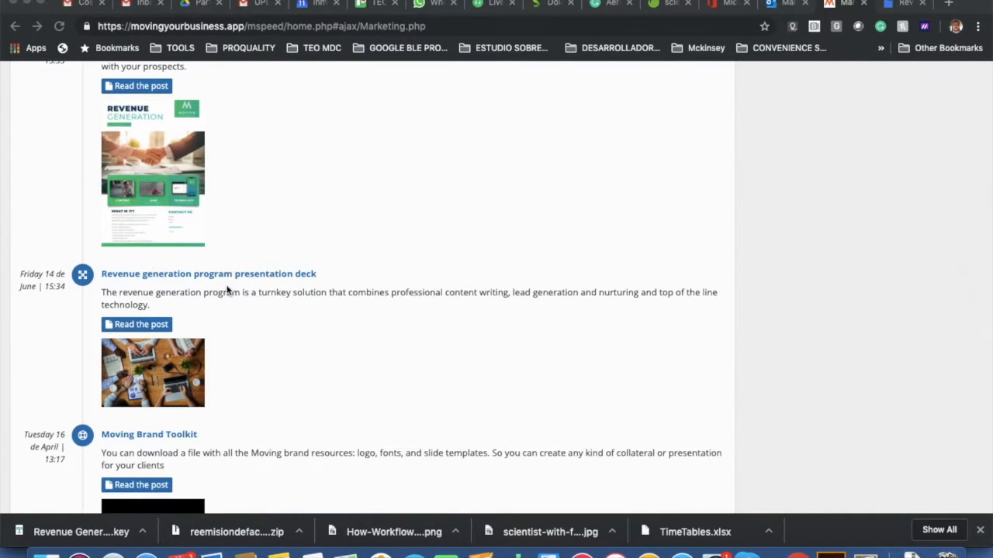
scroll(227, 290, "up", 15)
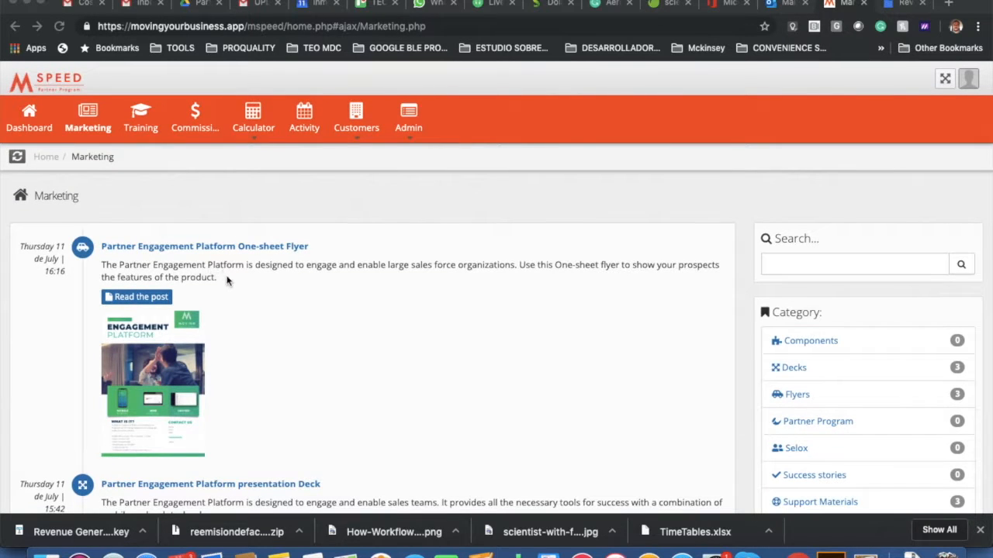
scroll(228, 281, "down", 5)
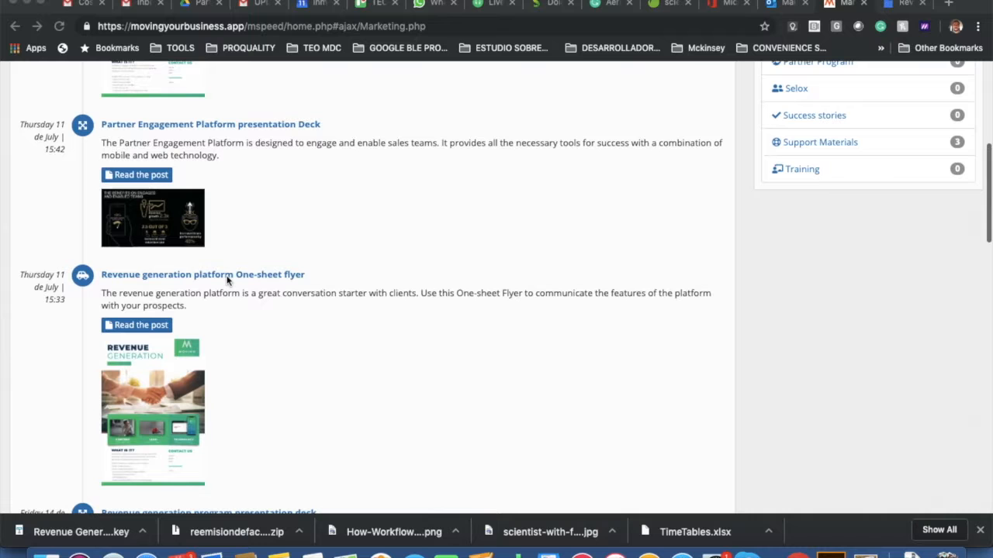
scroll(264, 378, "down", 2)
scroll(225, 392, "down", 1)
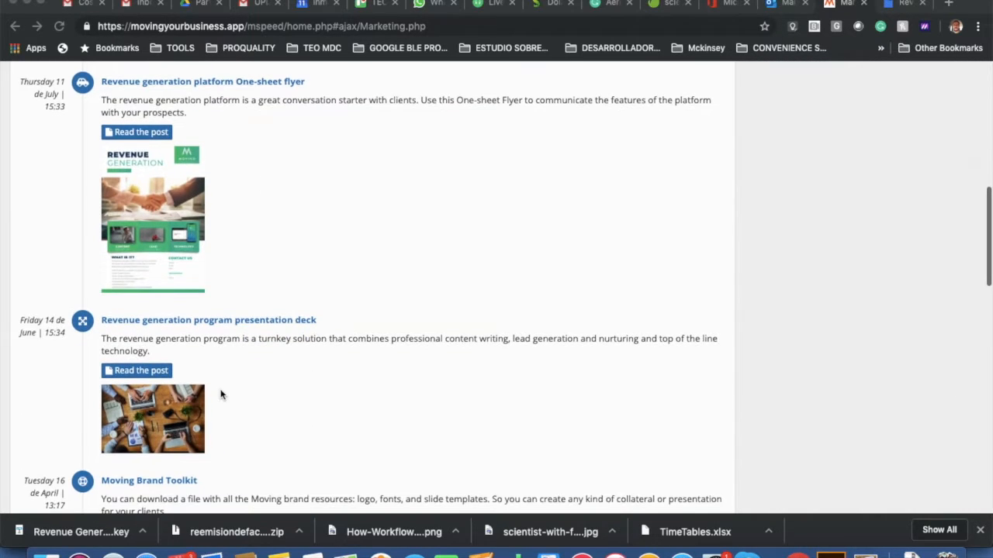
Open the deck post and follow its 'Key Note presentation deck (recommended)' link.
left_click(147, 375)
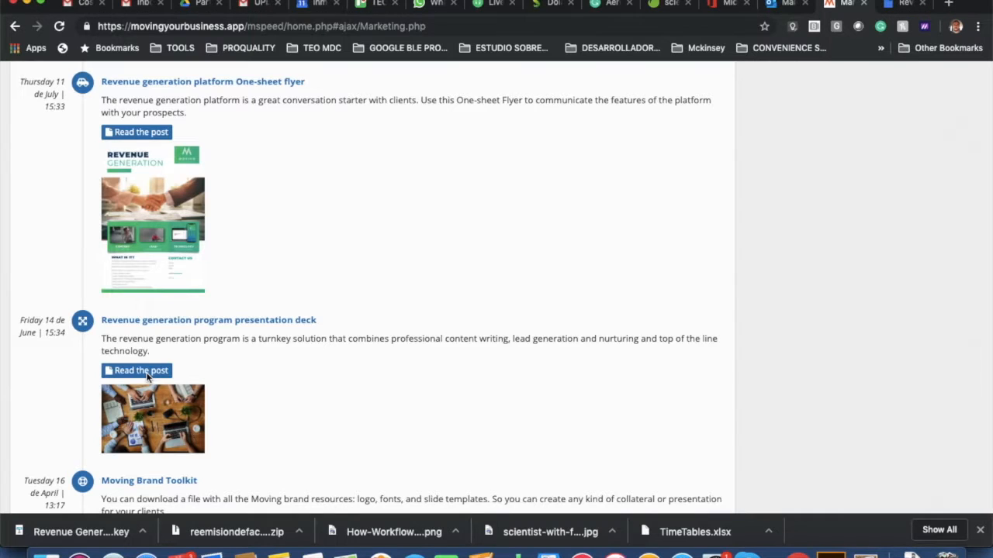
left_click(143, 373)
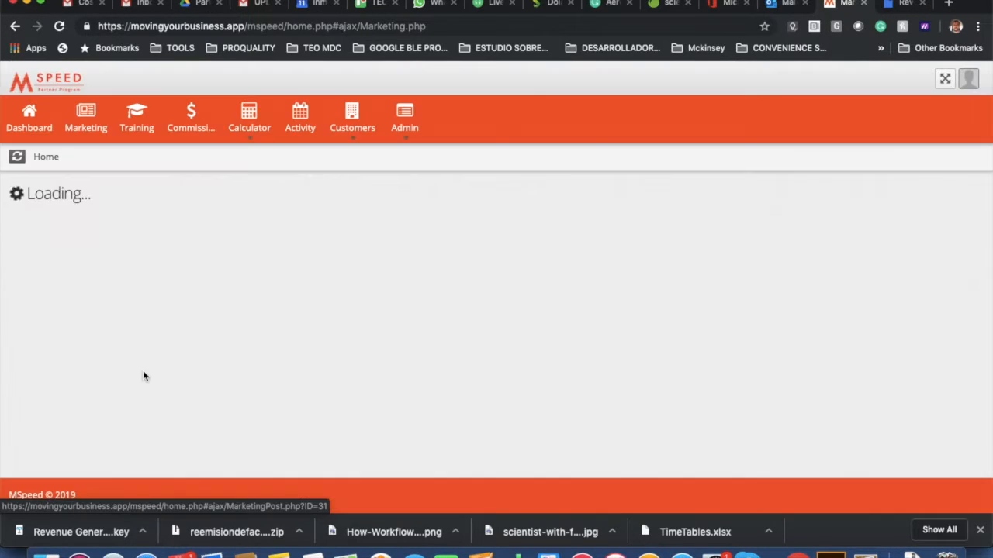
scroll(155, 377, "down", 5)
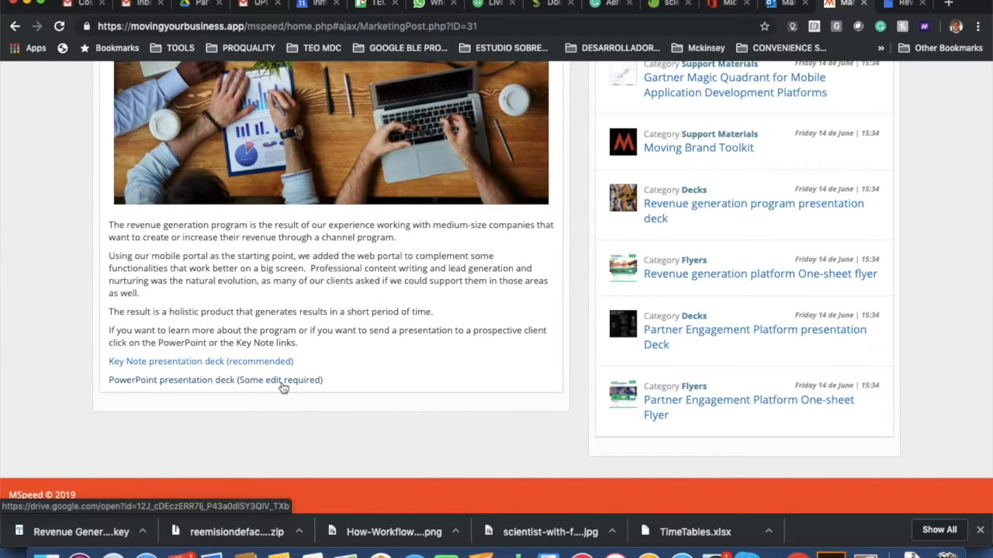
left_click(181, 363)
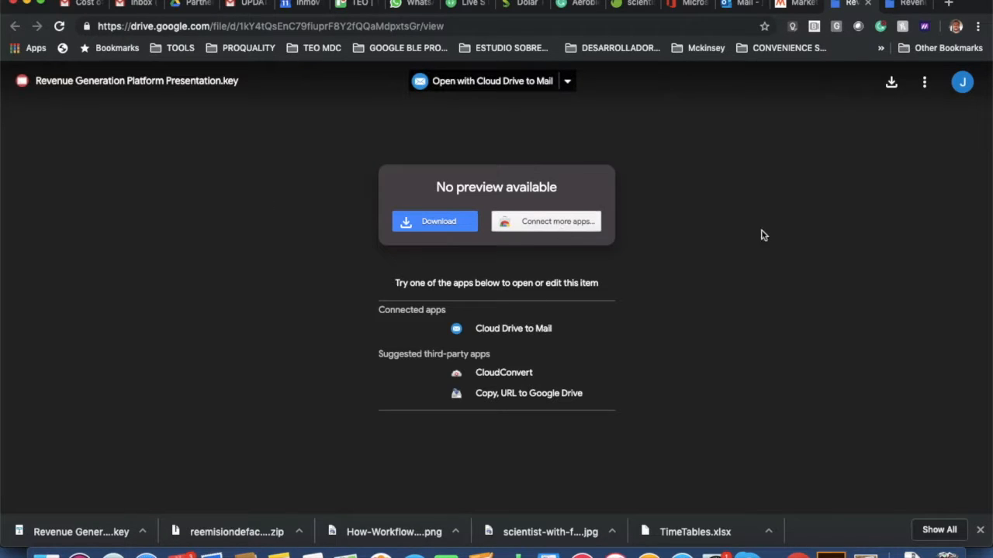
Download Revenue Generation Platform Presentation.key past the virus-scan warning and open it in Keynote.
left_click(891, 84)
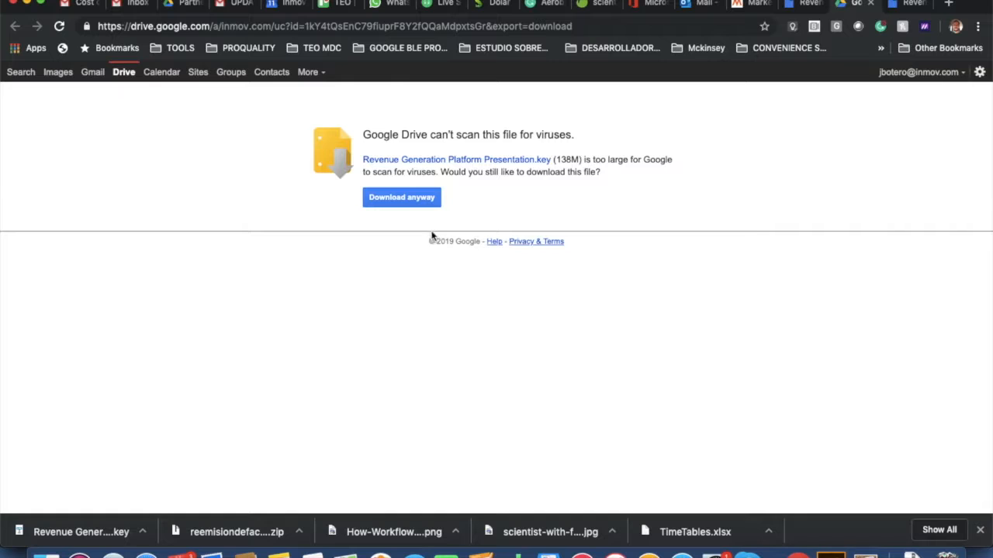
left_click(407, 199)
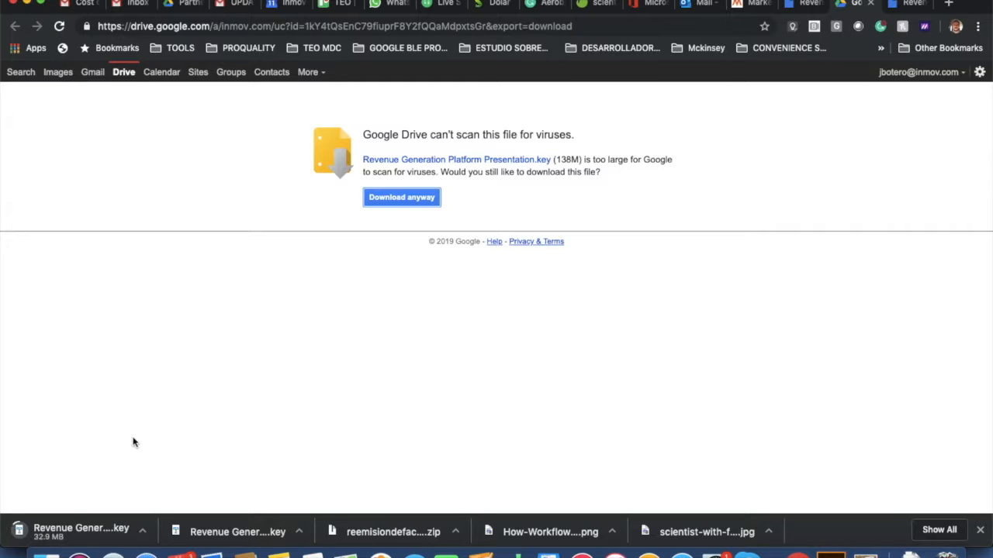
left_click(78, 532)
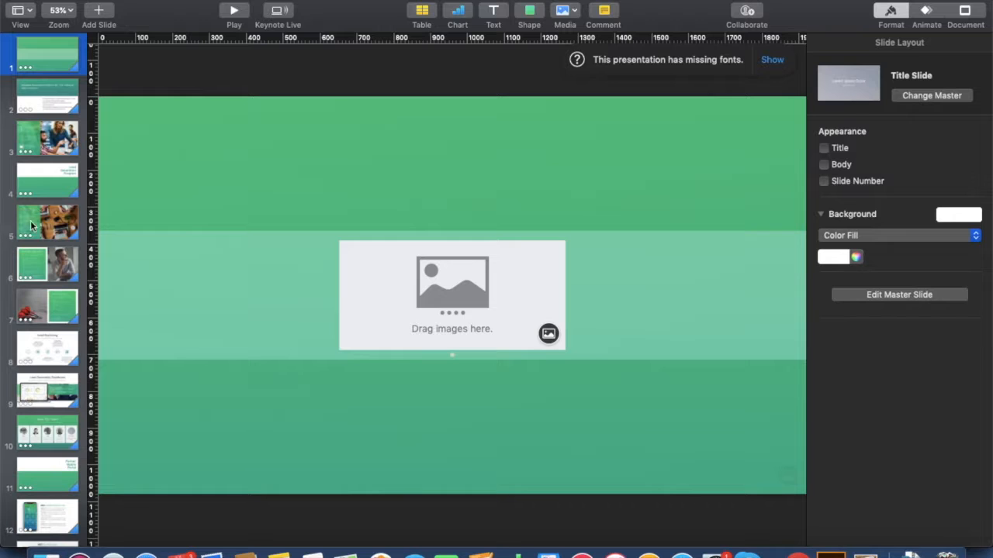
Review the deck's slides and display slide 2, the proposal introduction for the prospect.
scroll(50, 171, "down", 12)
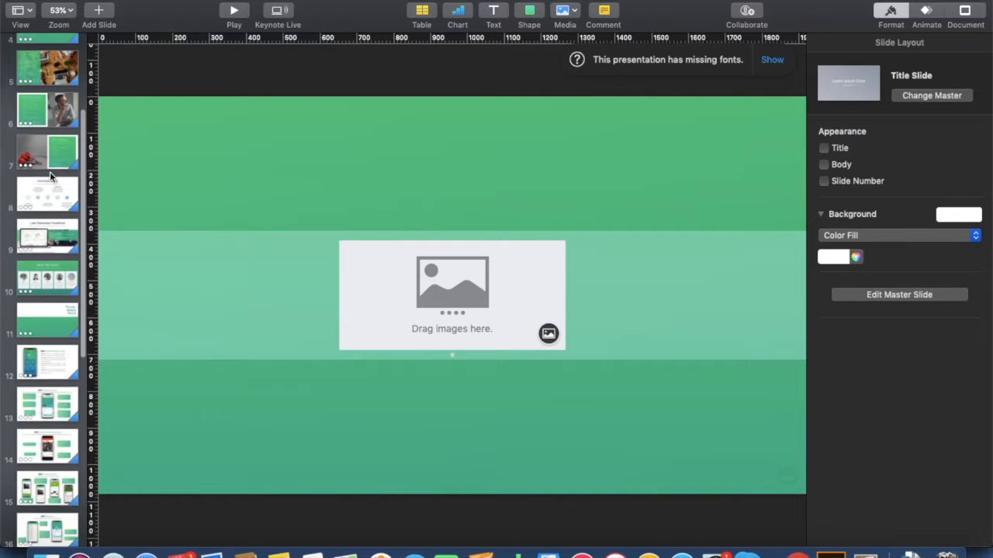
scroll(49, 172, "down", 2)
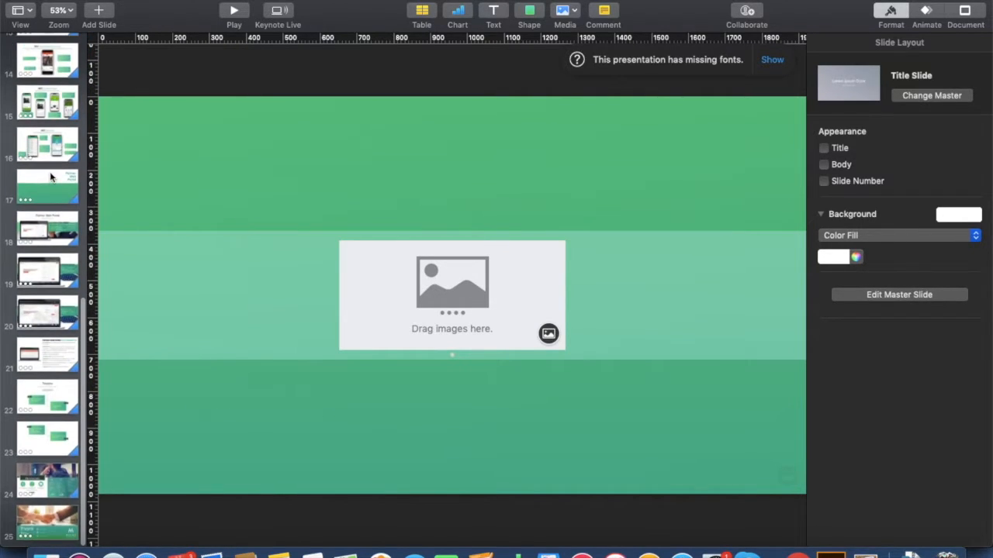
scroll(38, 141, "up", 14)
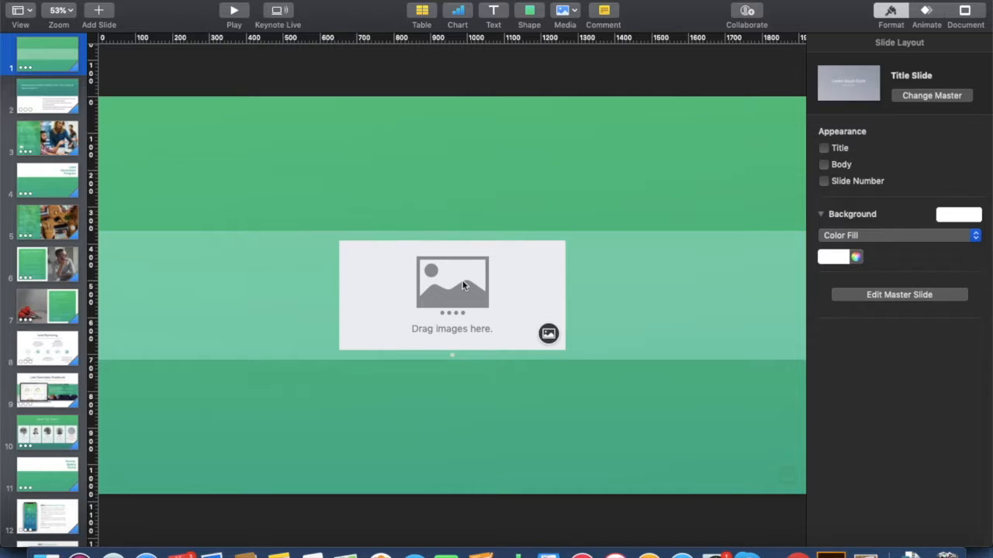
left_click(47, 96)
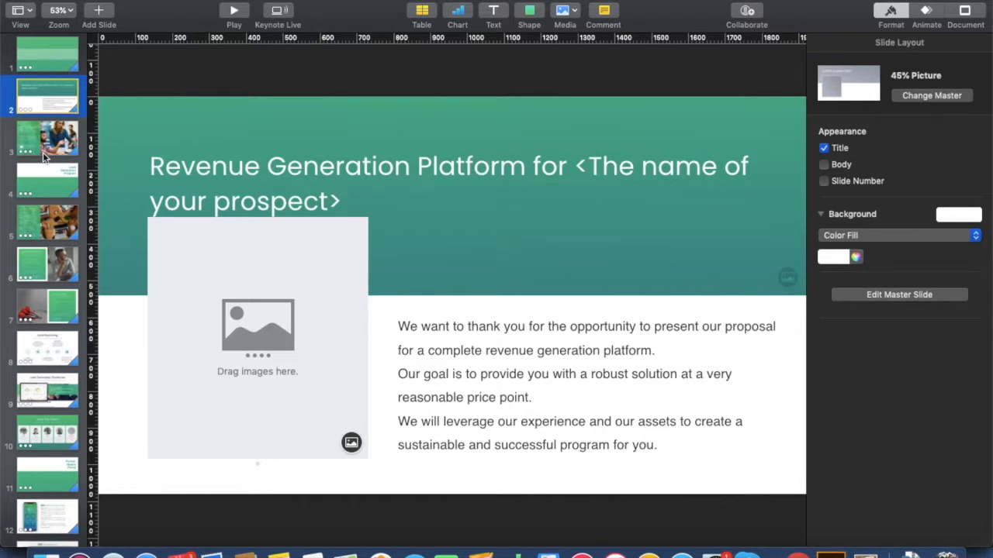
Browse to the Meet The Team slide and the Thank You closing slide.
scroll(44, 156, "down", 3)
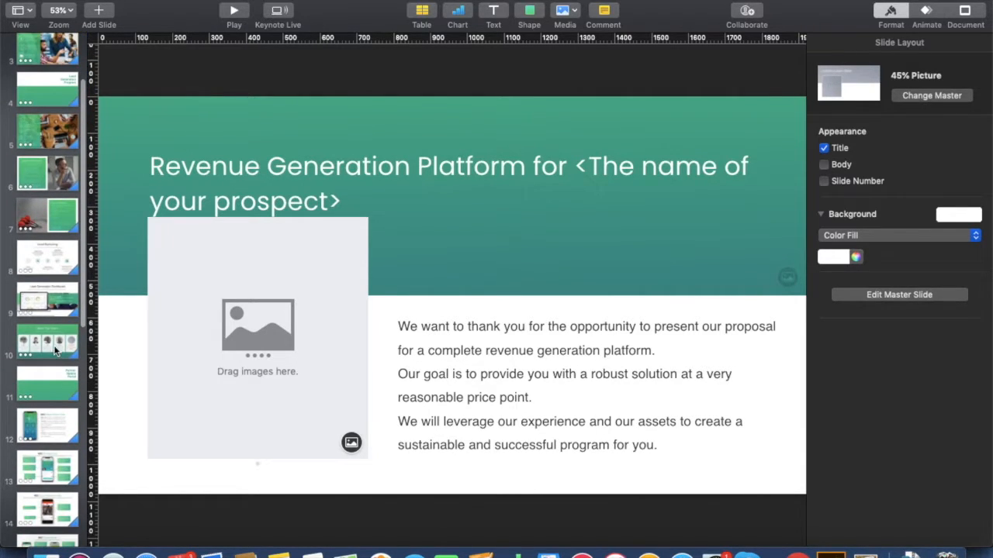
left_click(56, 353)
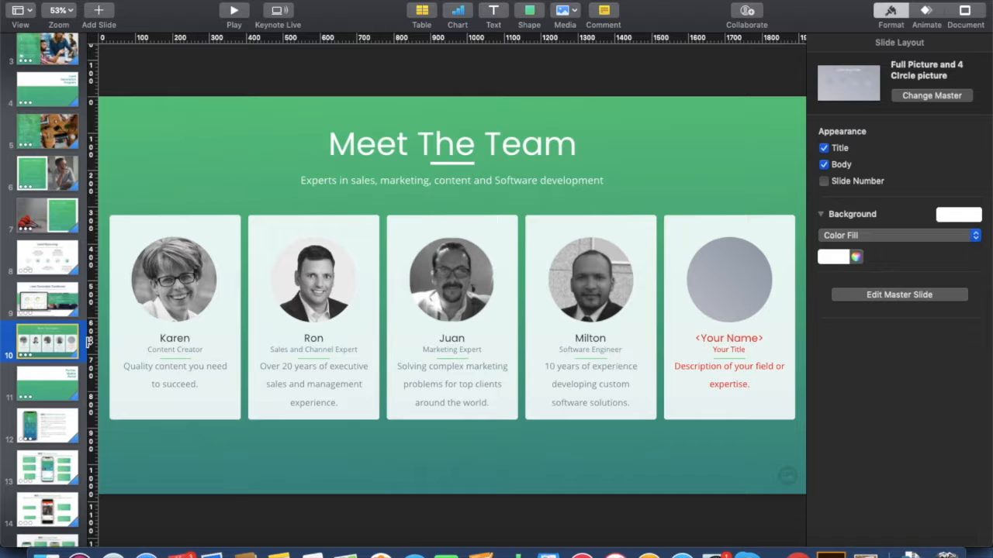
scroll(60, 373, "down", 10)
scroll(59, 372, "down", 3)
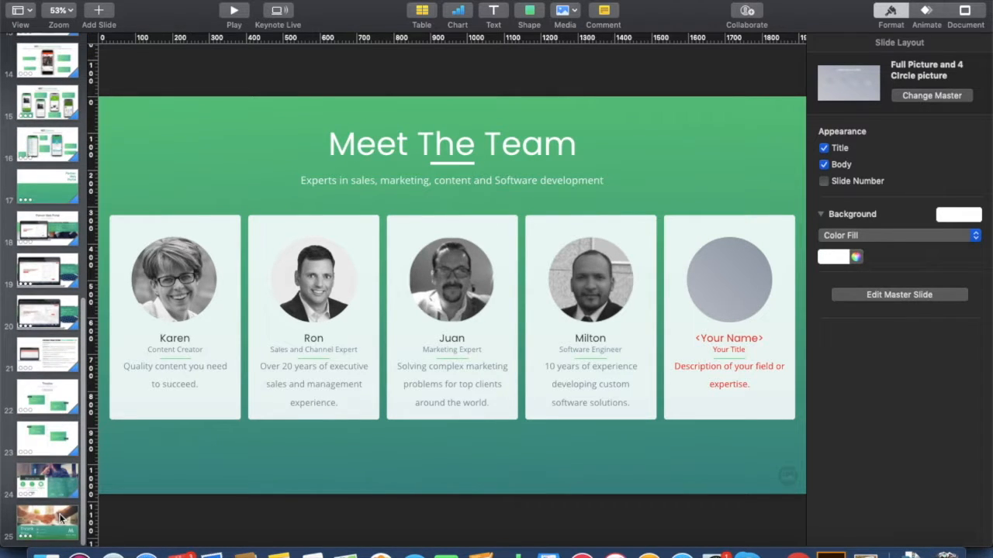
left_click(62, 518)
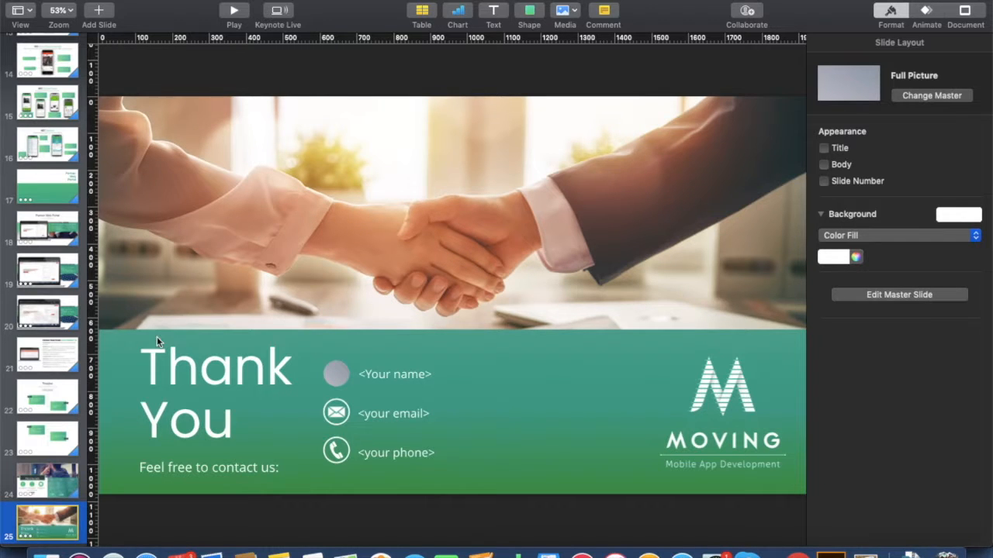
Return to the green title slide and make a duplicate copy of the presentation.
scroll(64, 336, "up", 15)
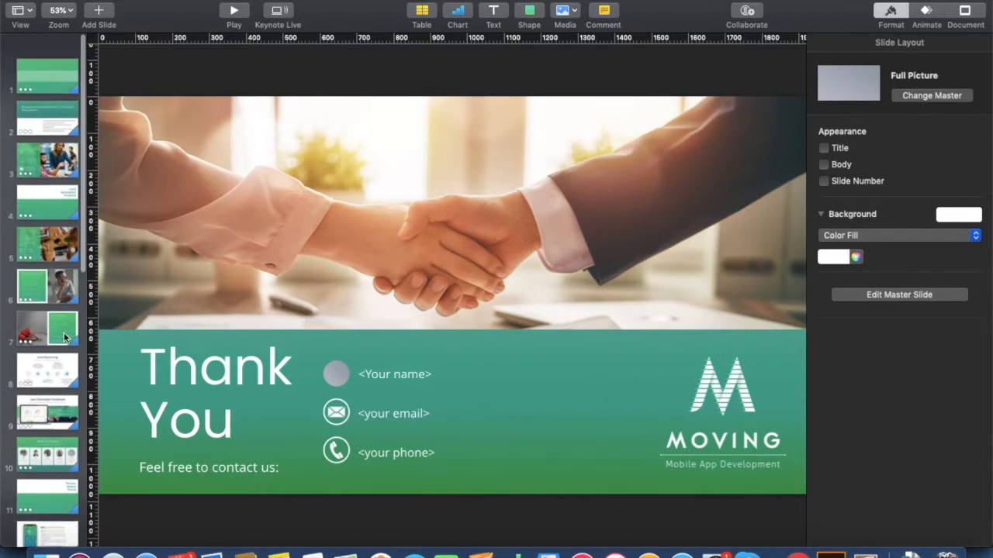
left_click(50, 62)
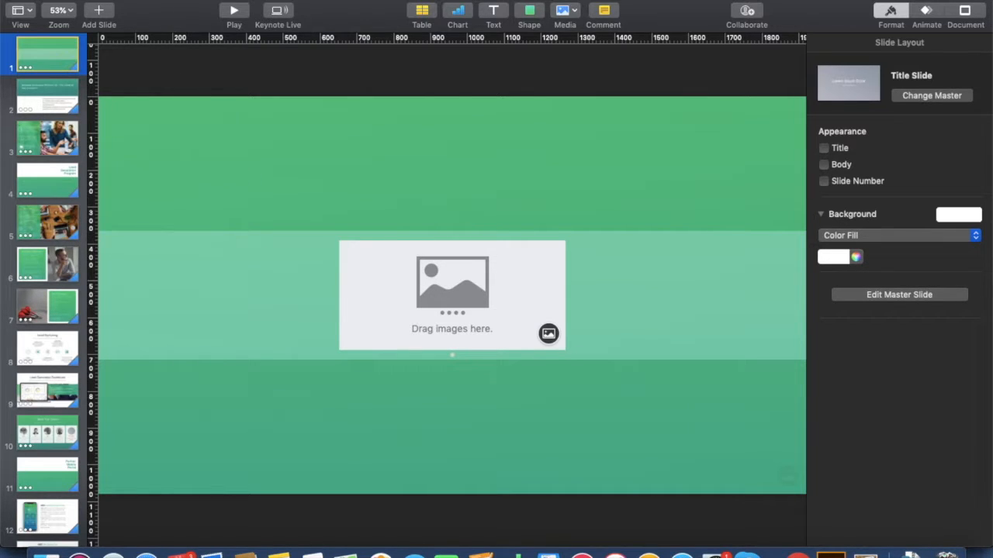
left_click(94, 2)
left_click(135, 68)
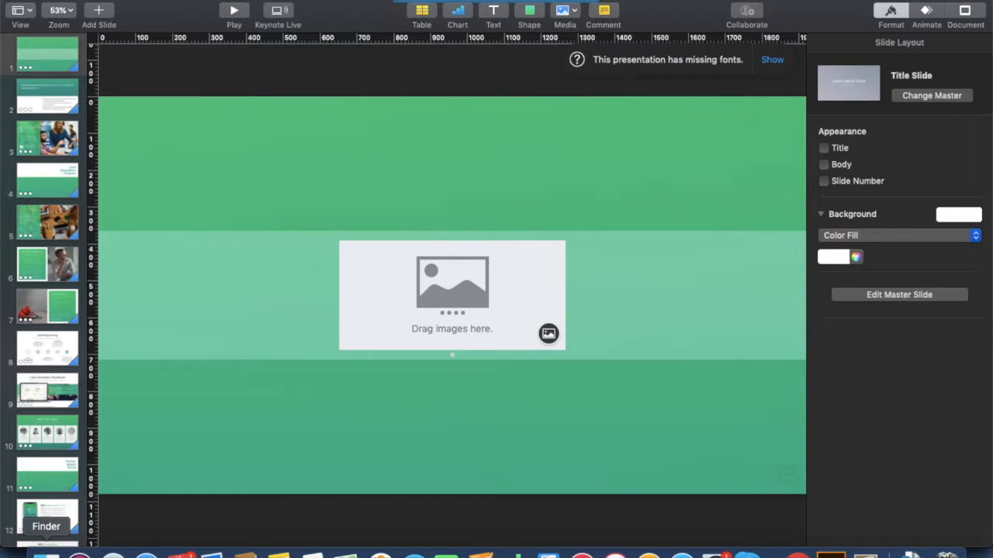
In Finder, open iCloud Drive > 2019 > MOVING > BRAND TOOL KIT, select MOVING WHITE NO GLARE.png, and move the window aside.
left_click(46, 553)
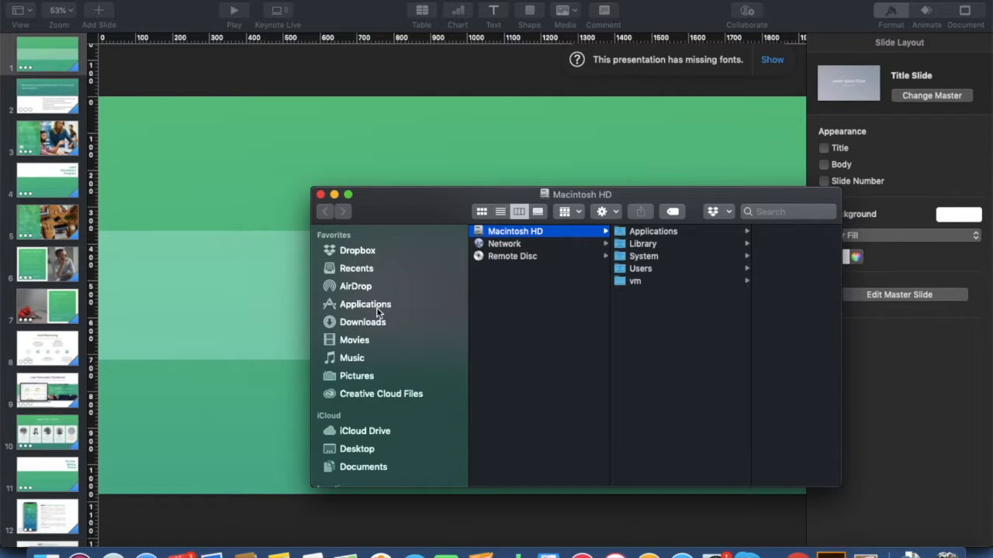
left_click(377, 435)
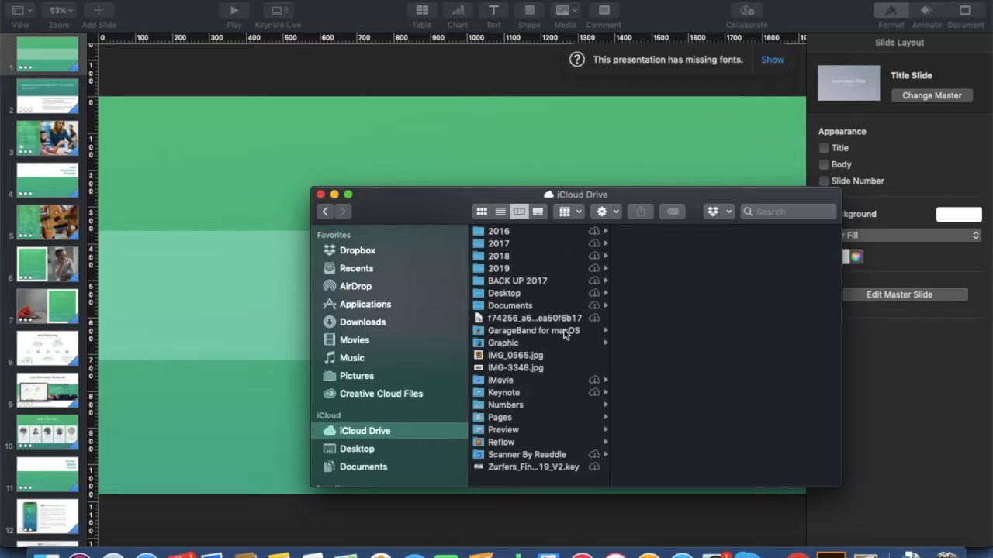
left_click(518, 270)
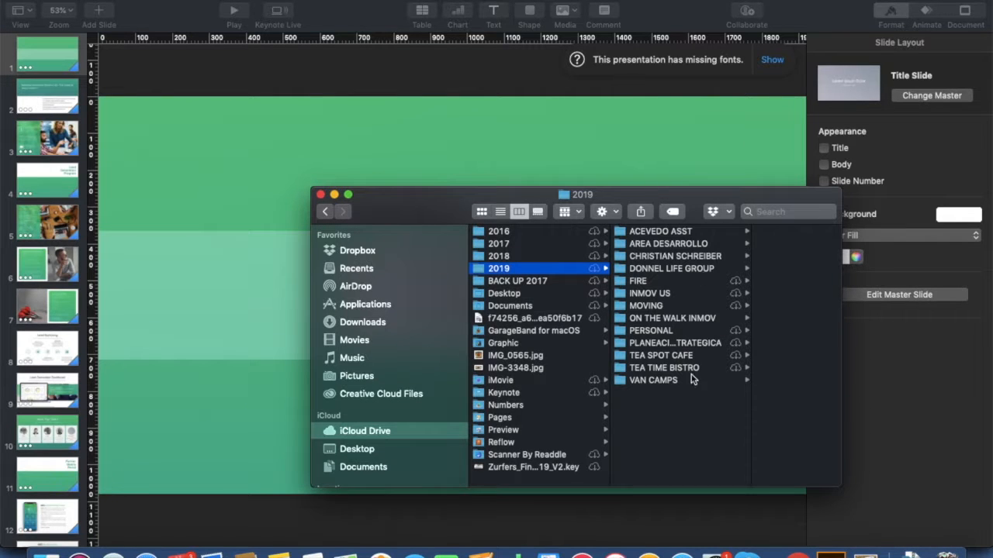
left_click(664, 307)
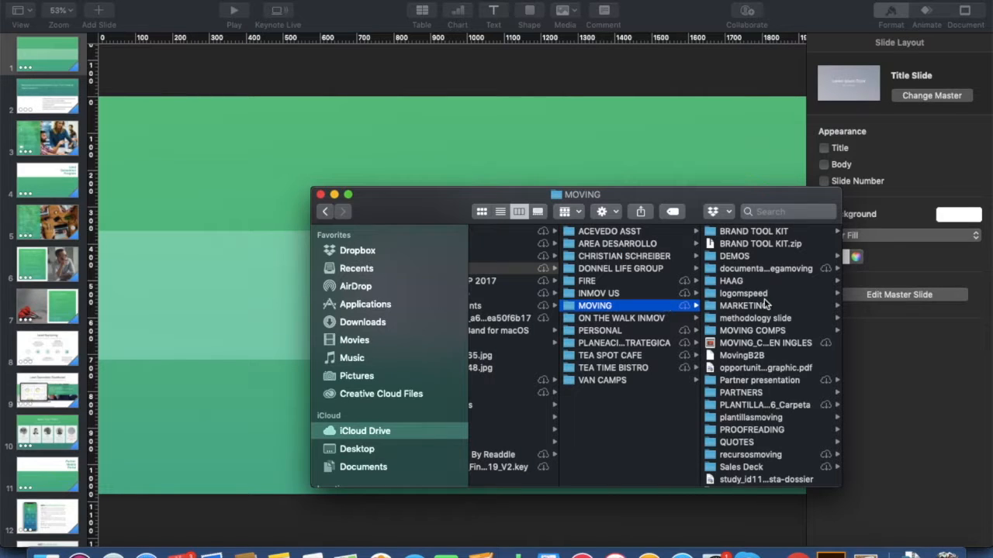
left_click(747, 232)
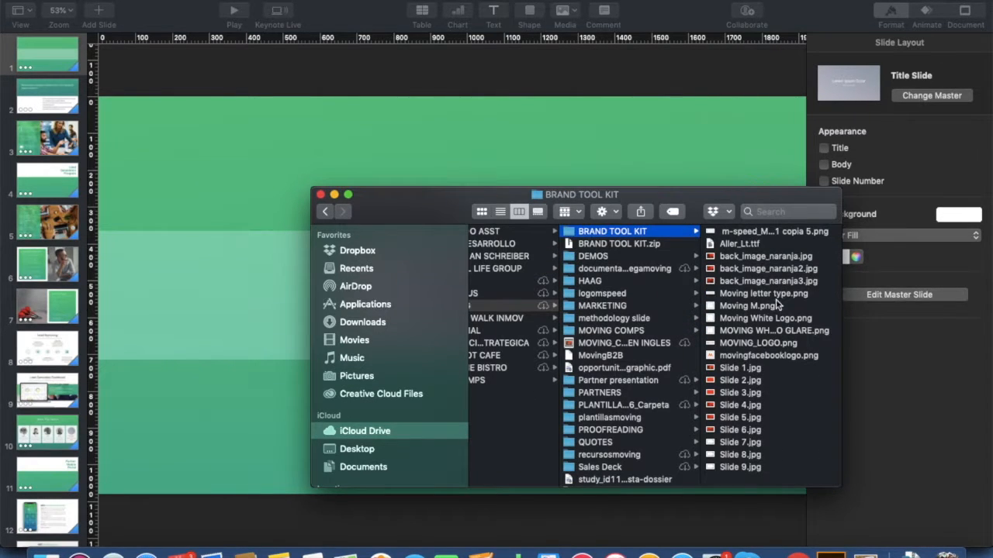
left_click(741, 318)
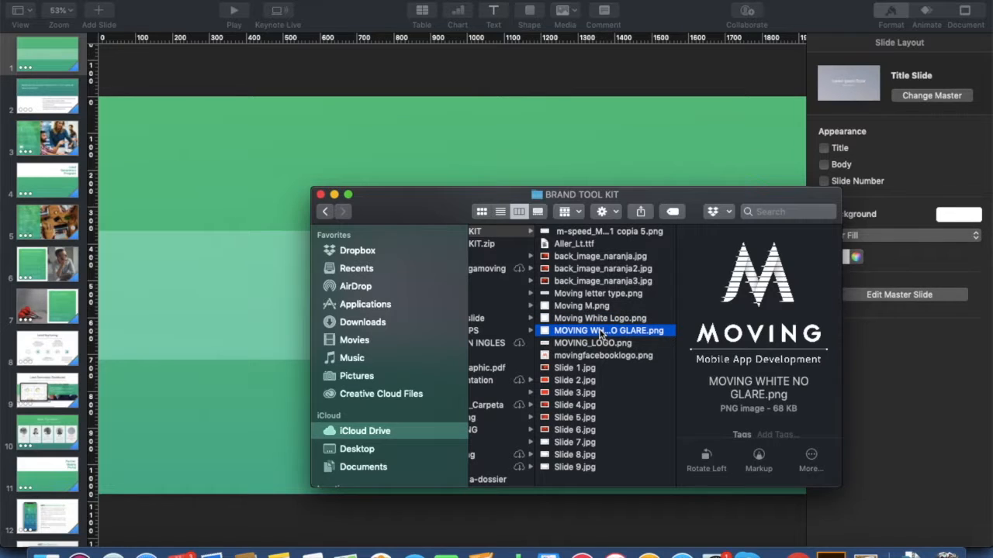
left_click_drag(401, 211, 628, 277)
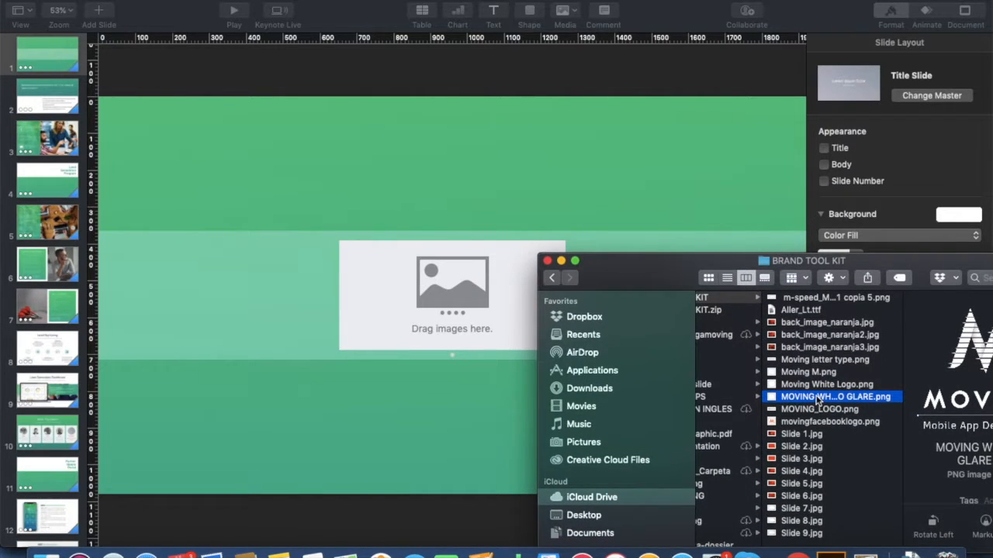
Drop MOVING WHITE NO GLARE.png into the title slide's image placeholder and close Finder.
left_click_drag(817, 400, 453, 294)
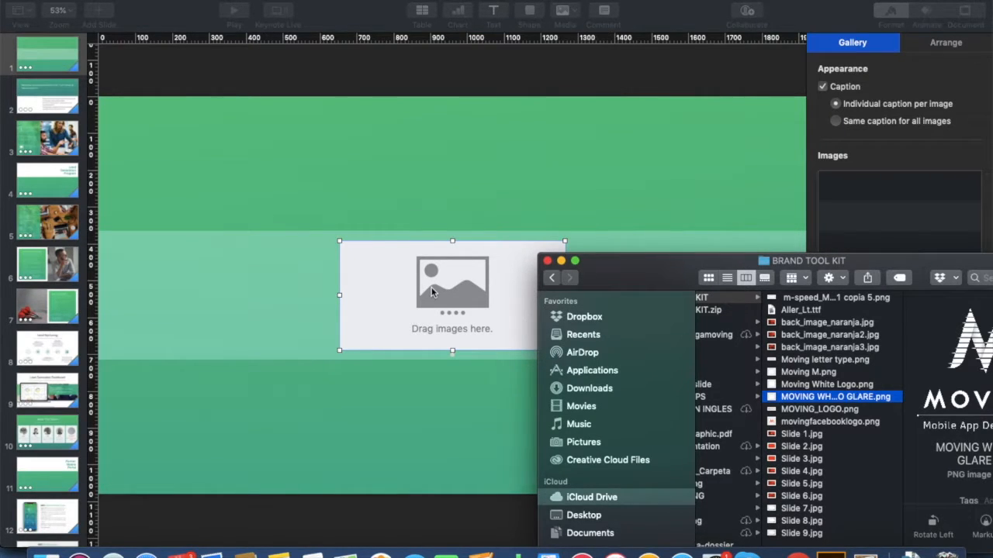
left_click(548, 262)
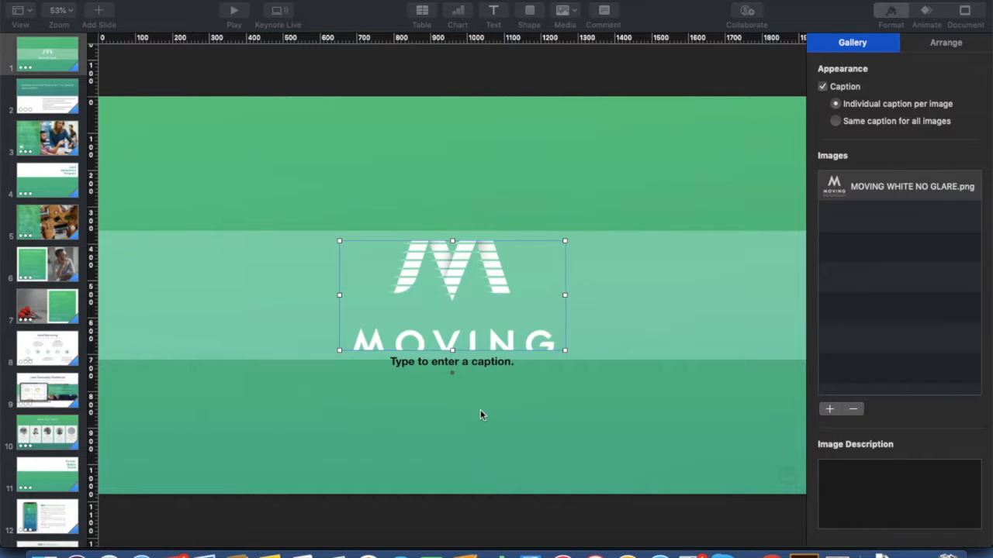
left_click(453, 278)
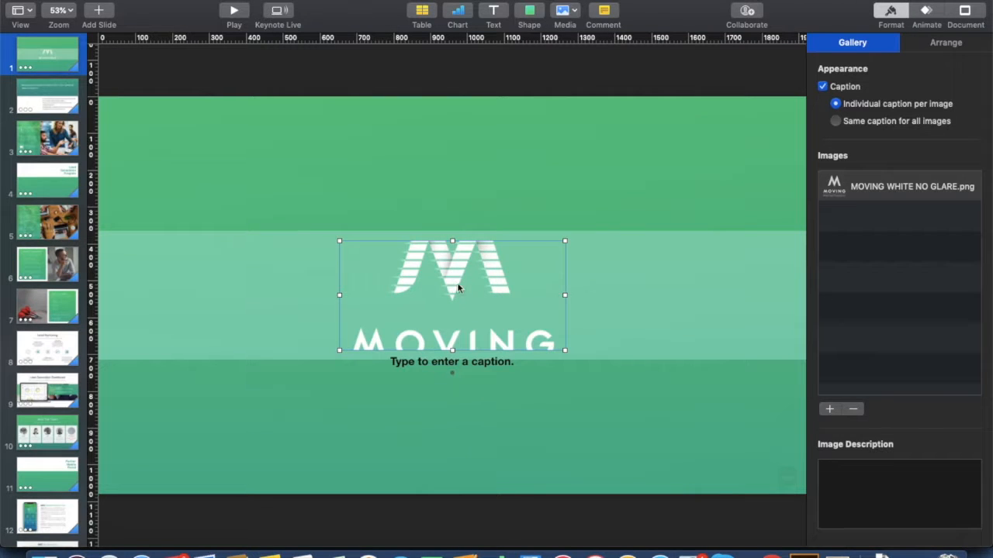
Shrink the logo's mask to show the full MOVING logo and tagline, then play the slideshow.
double_click(453, 277)
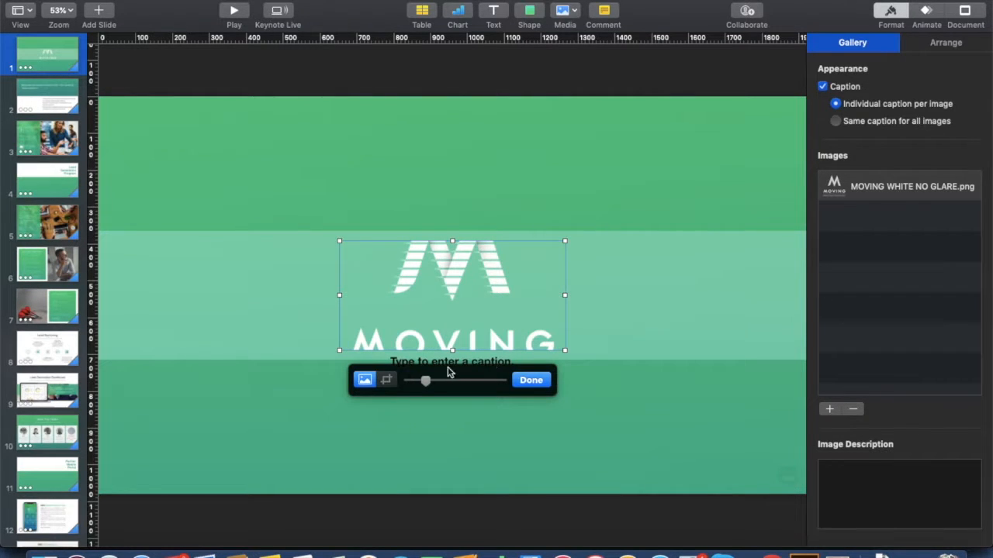
left_click_drag(426, 383, 390, 383)
left_click(531, 380)
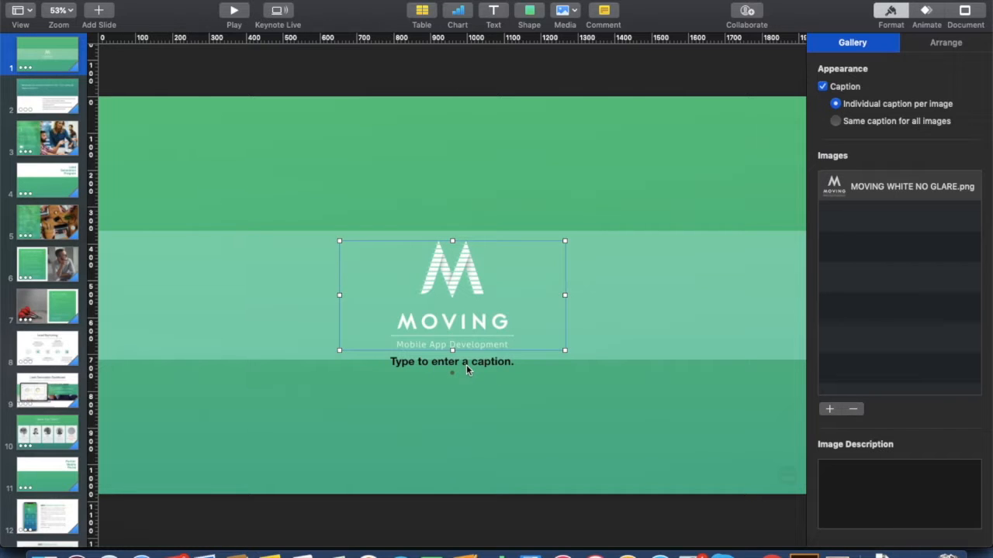
left_click(233, 11)
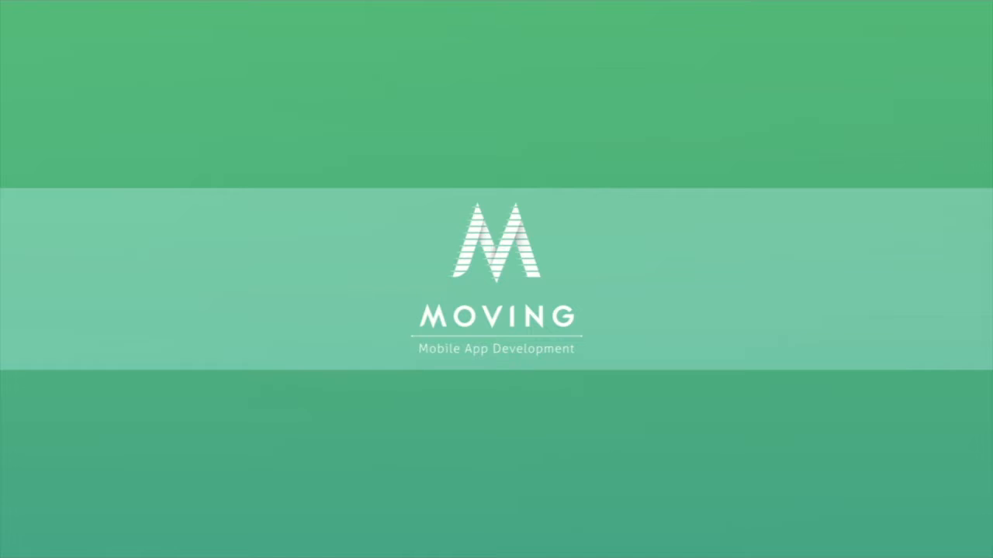
Exit the slideshow with Esc to return to the editor.
key("Escape")
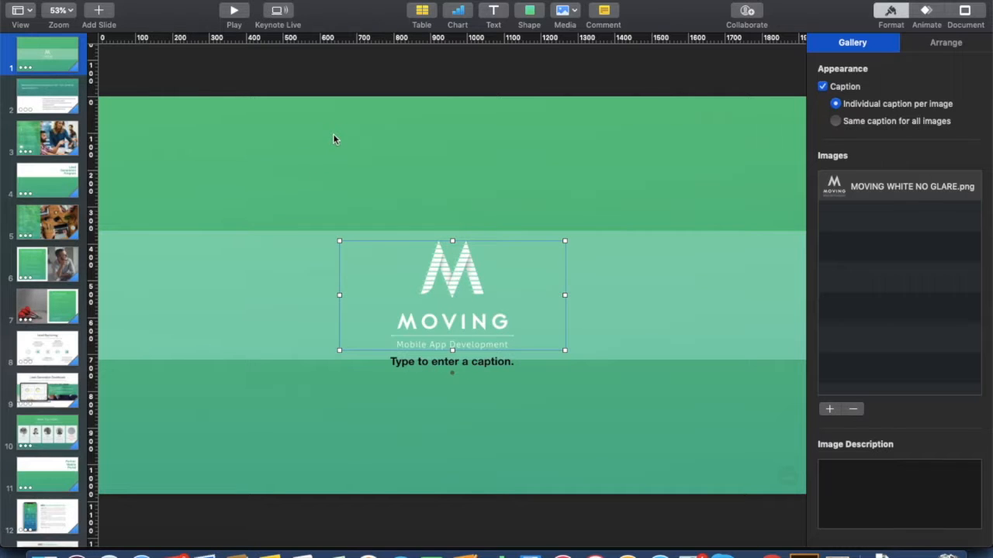
Go to slide 2 and select its 'Revenue Generation Platform for <The name of your prospect>' title.
left_click(62, 94)
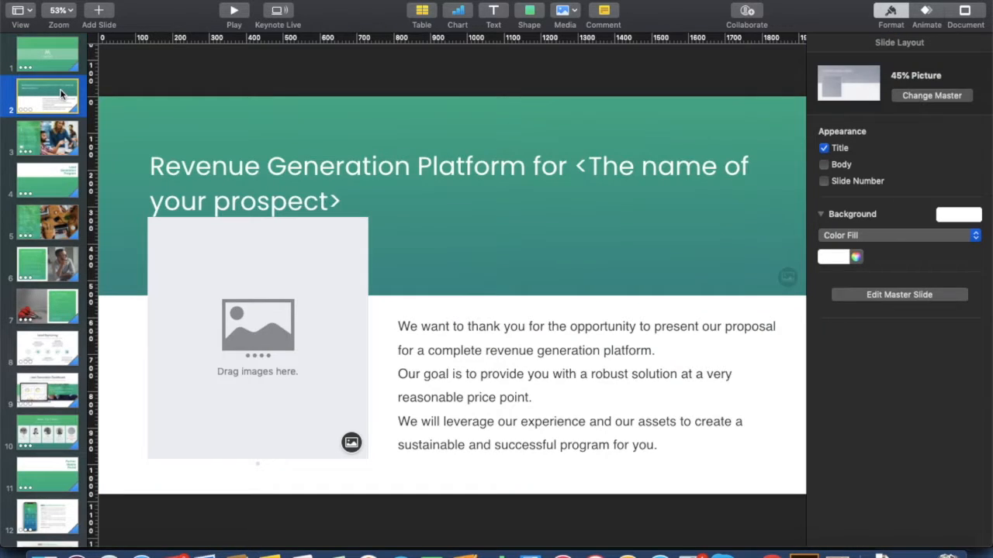
left_click(584, 170)
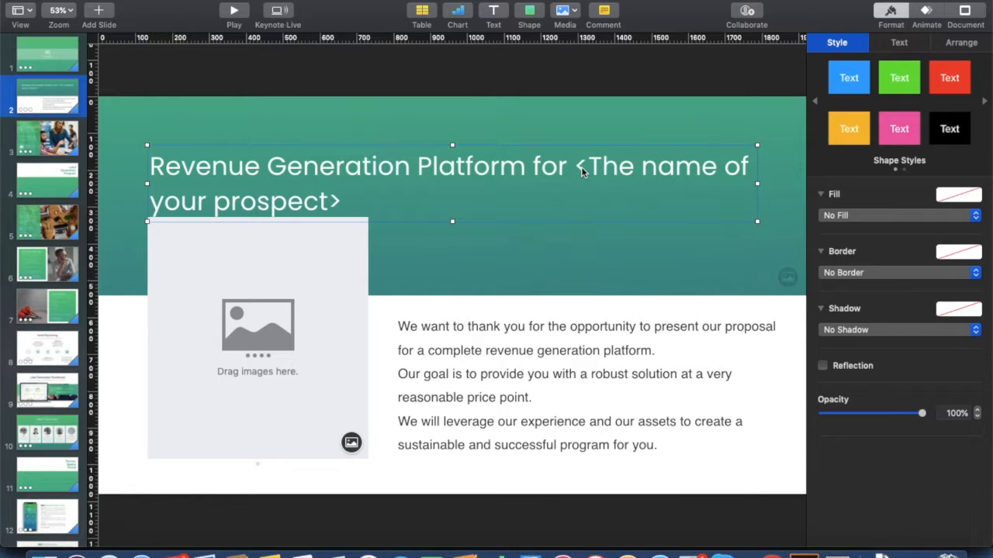
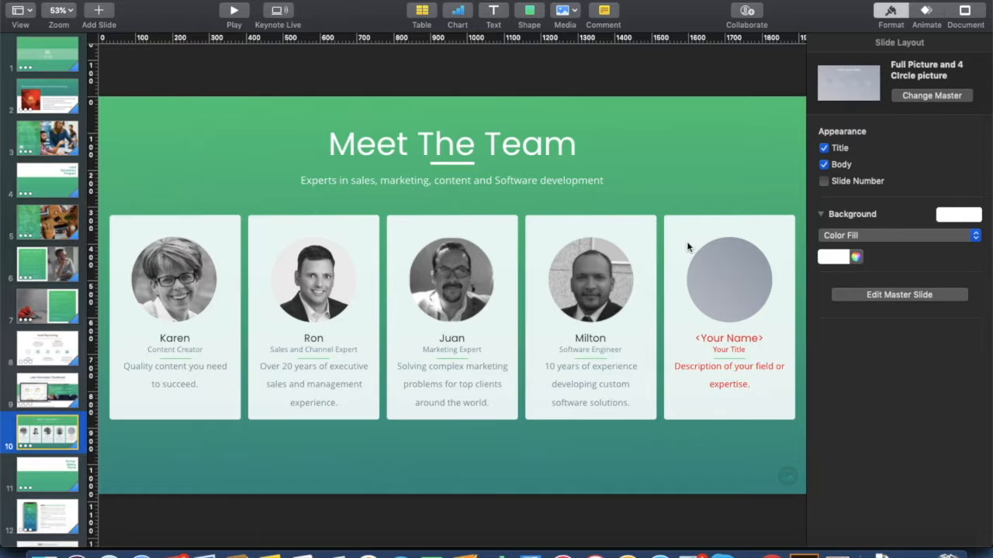
left_click(683, 326)
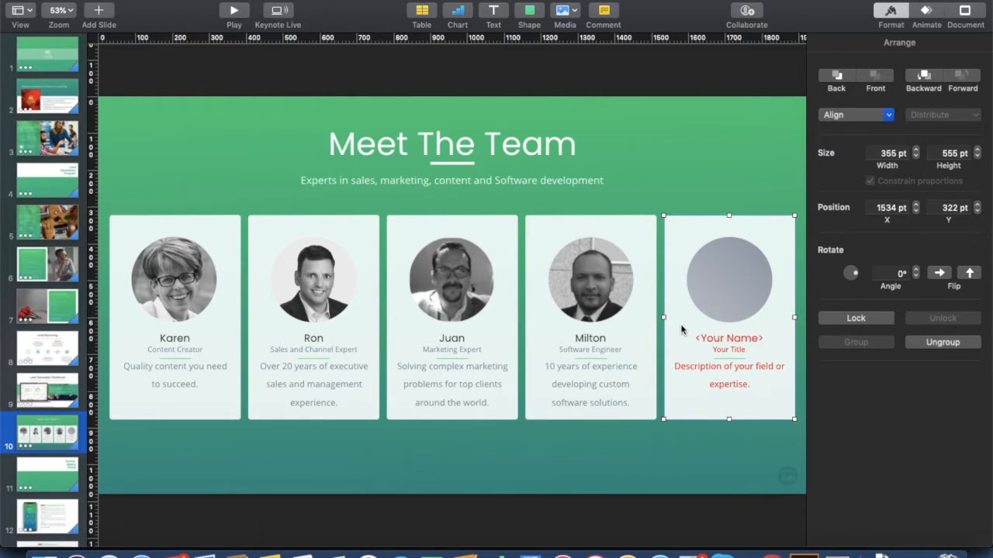
key("Delete")
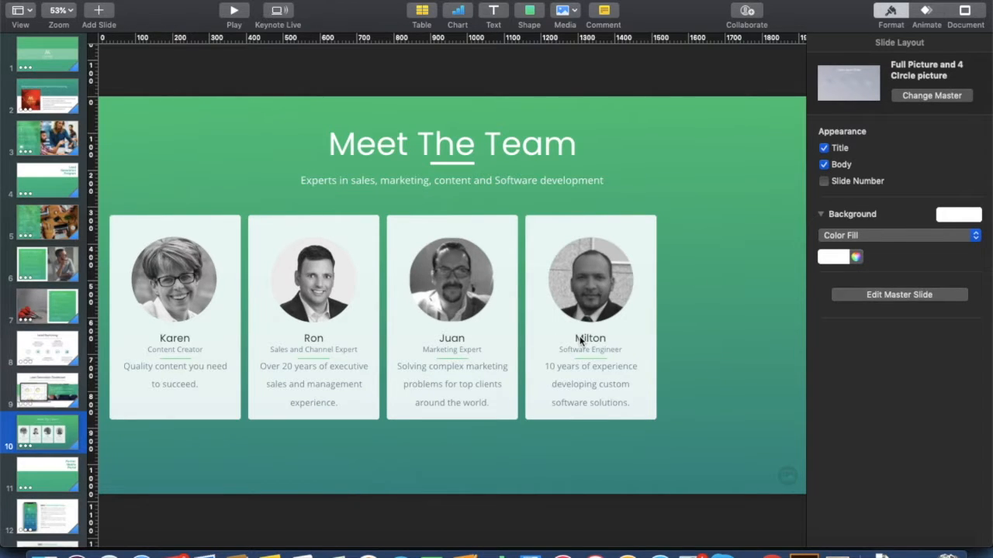
key("super+z")
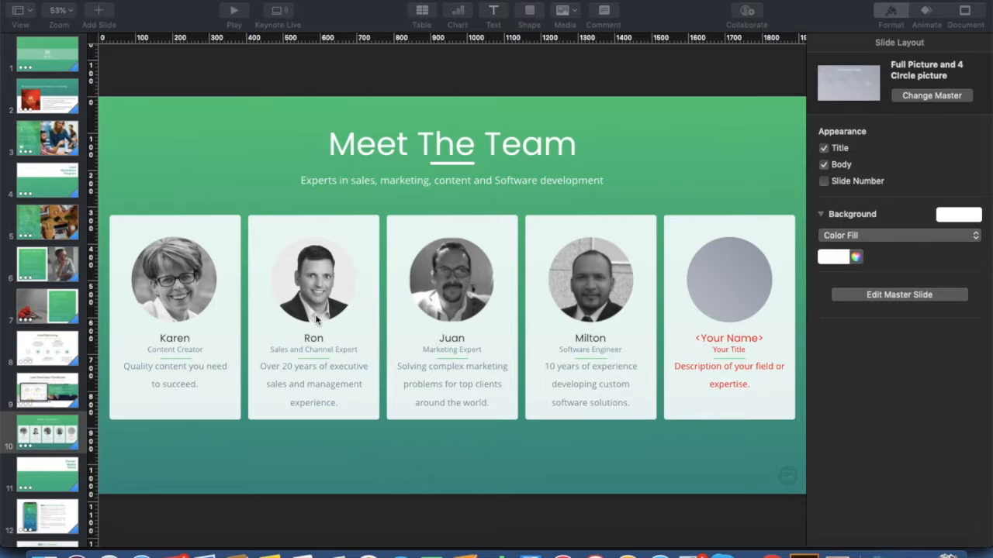
left_click(725, 299)
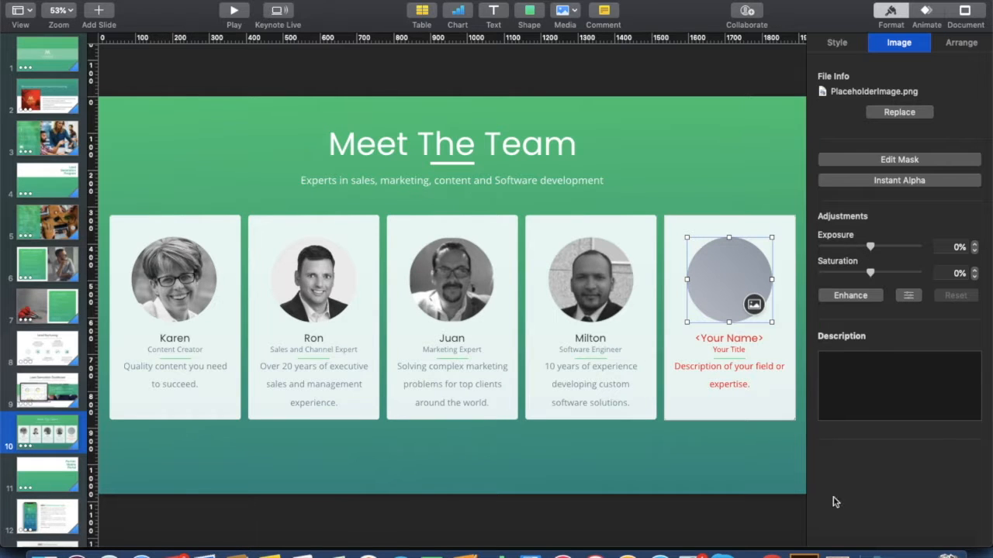
left_click(915, 552)
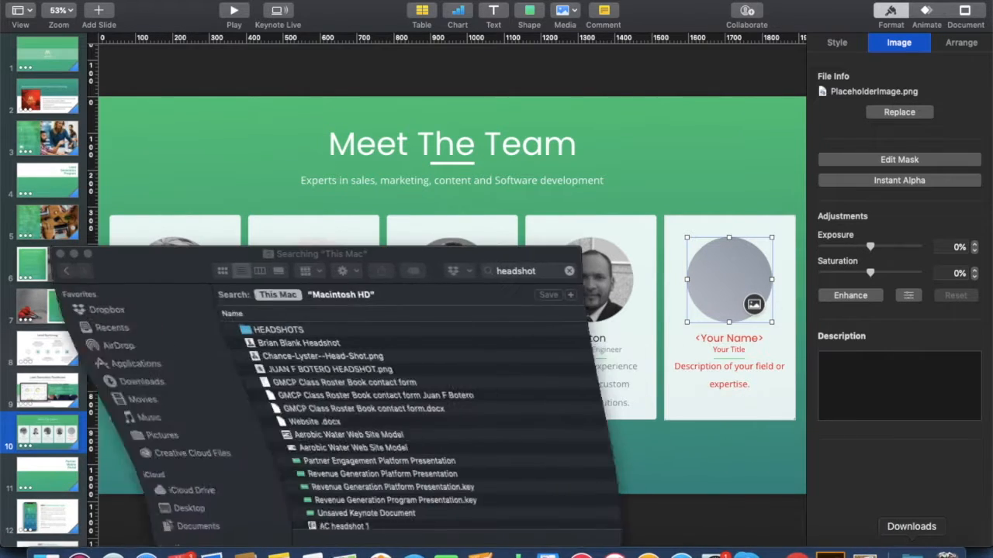
left_click(284, 344)
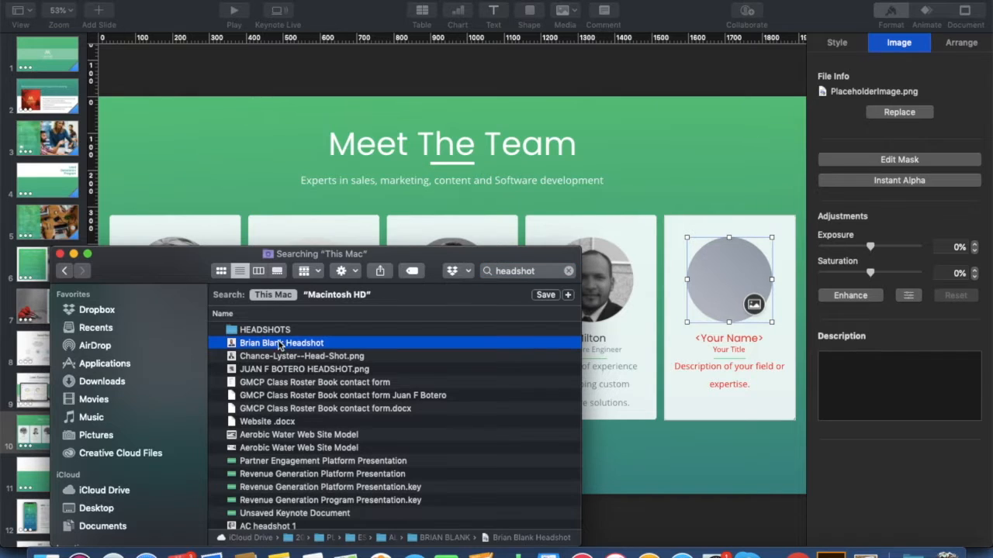
left_click_drag(279, 346, 767, 308)
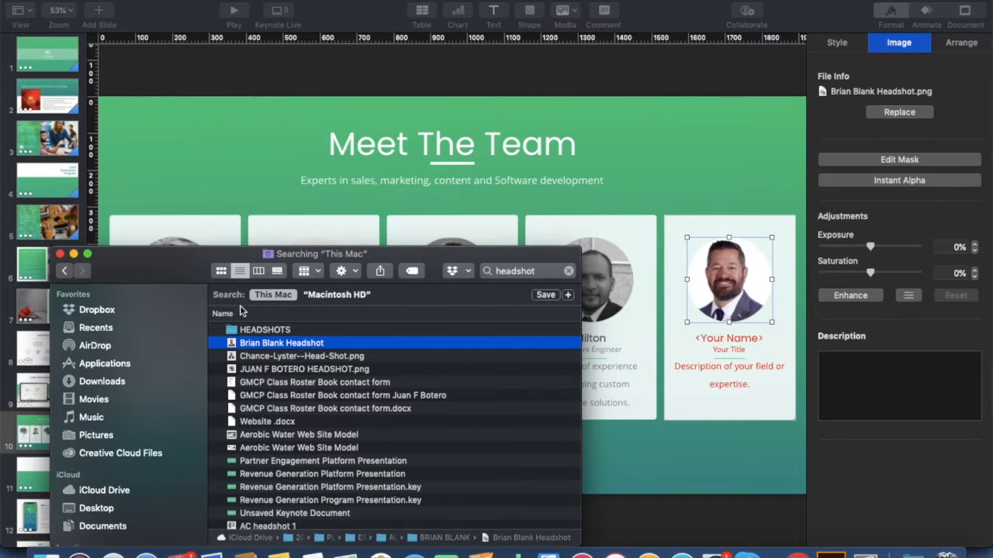
left_click(74, 254)
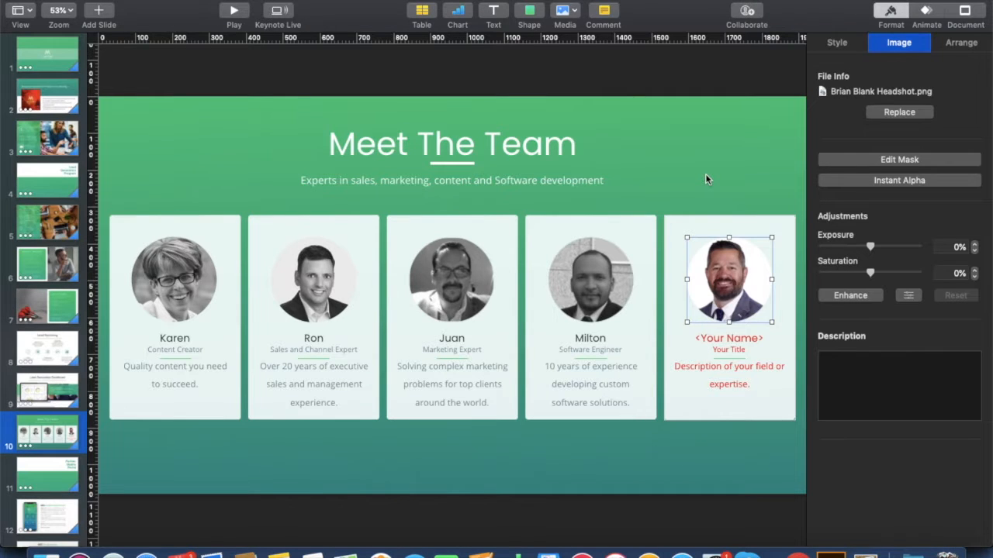
key("Delete")
left_click(720, 159)
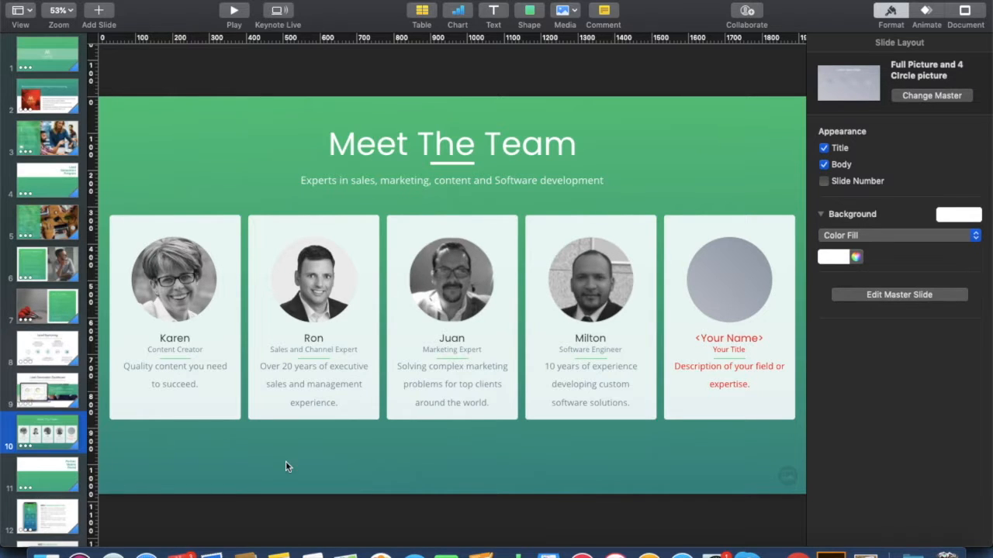
Search Finder for 'headshot' and drag the file onto the fifth card's empty circle.
left_click(46, 553)
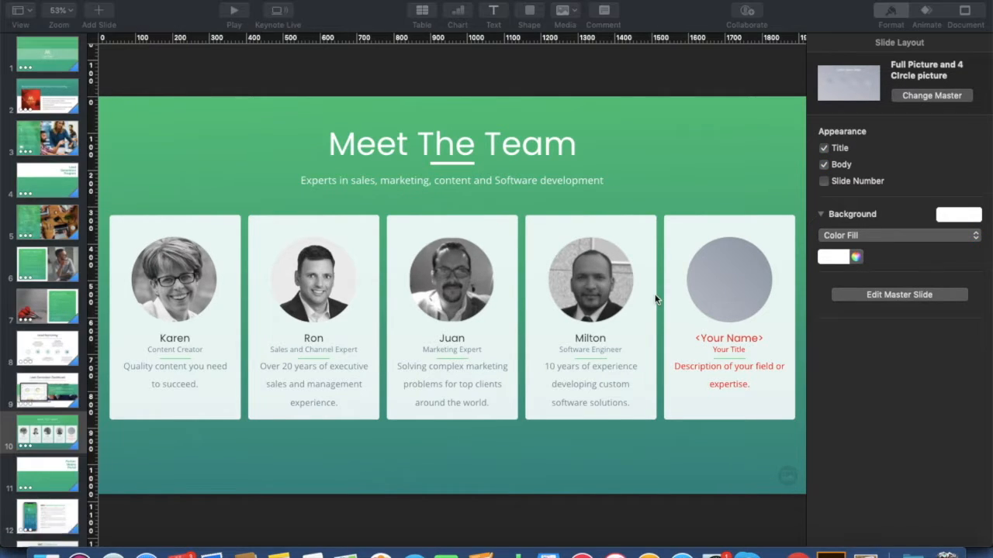
left_click(527, 272)
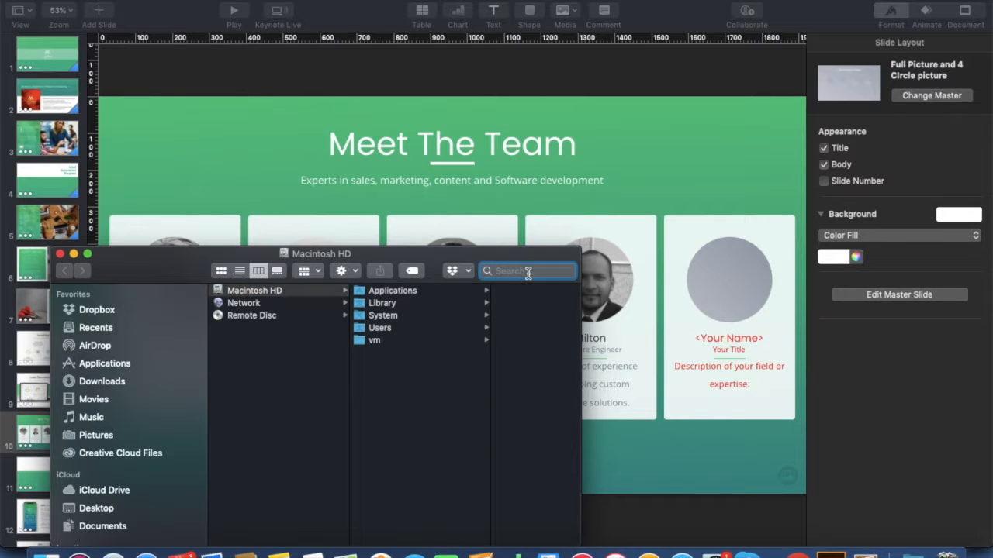
type("headshot")
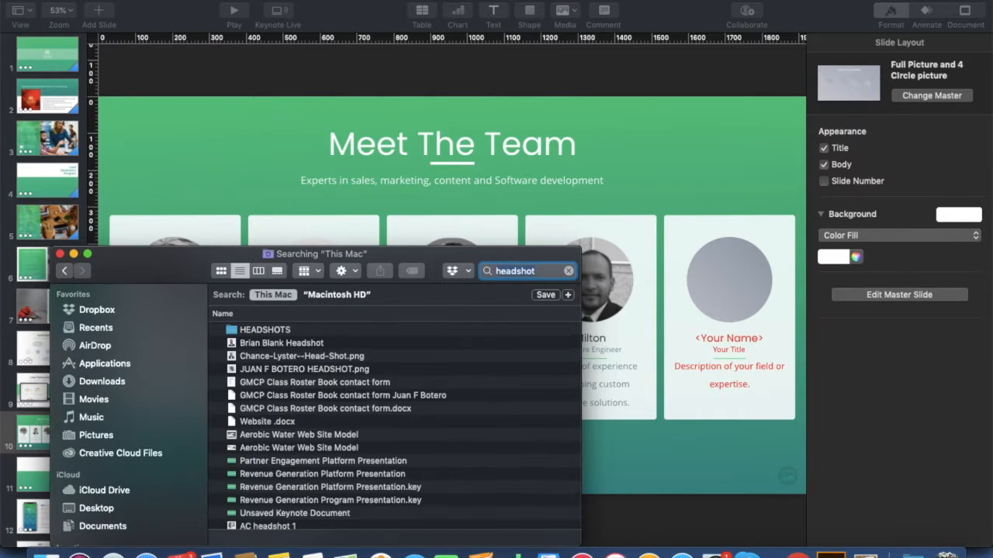
left_click(291, 343)
left_click_drag(263, 346, 737, 283)
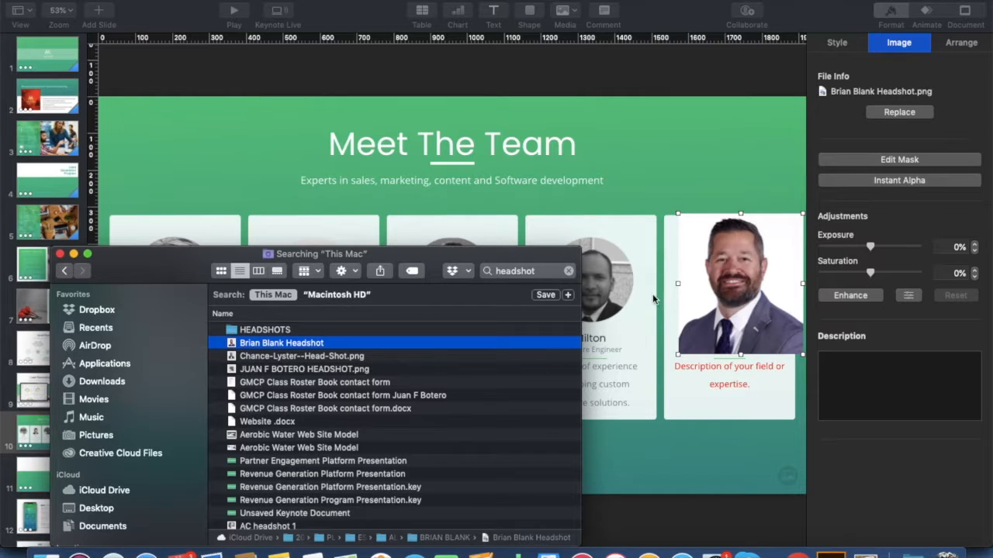
Delete the misplaced headshot and drop it again into the placeholder circle.
left_click(73, 254)
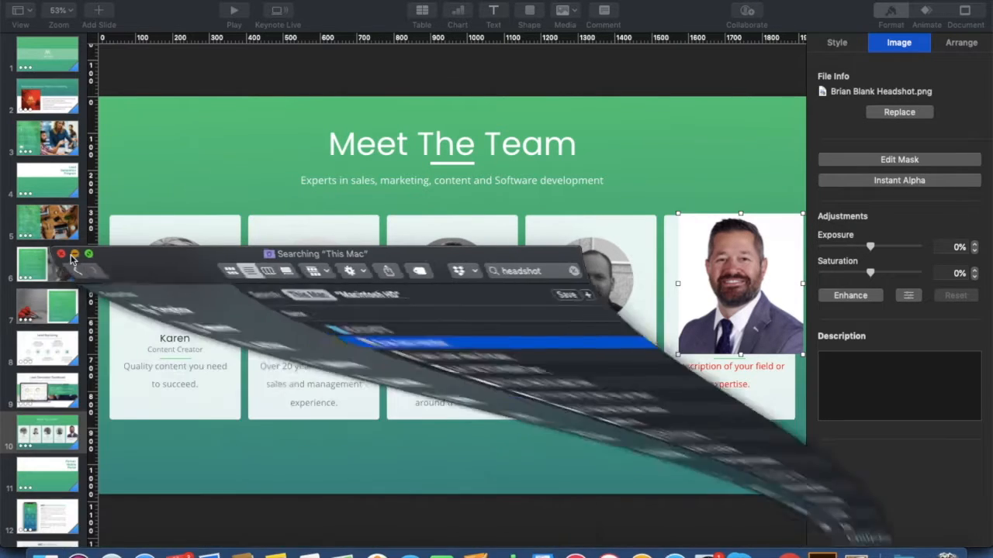
left_click(733, 296)
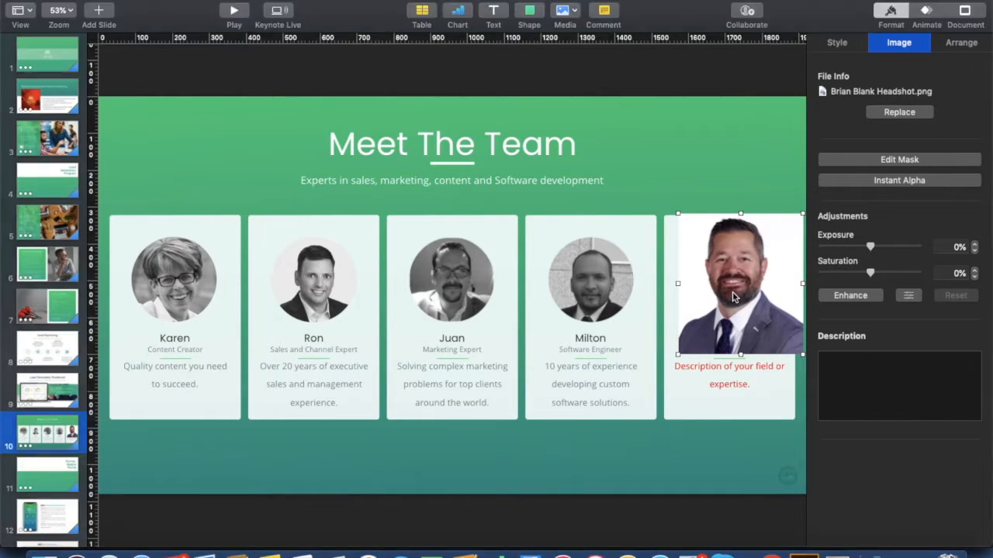
key("Delete")
left_click(732, 292)
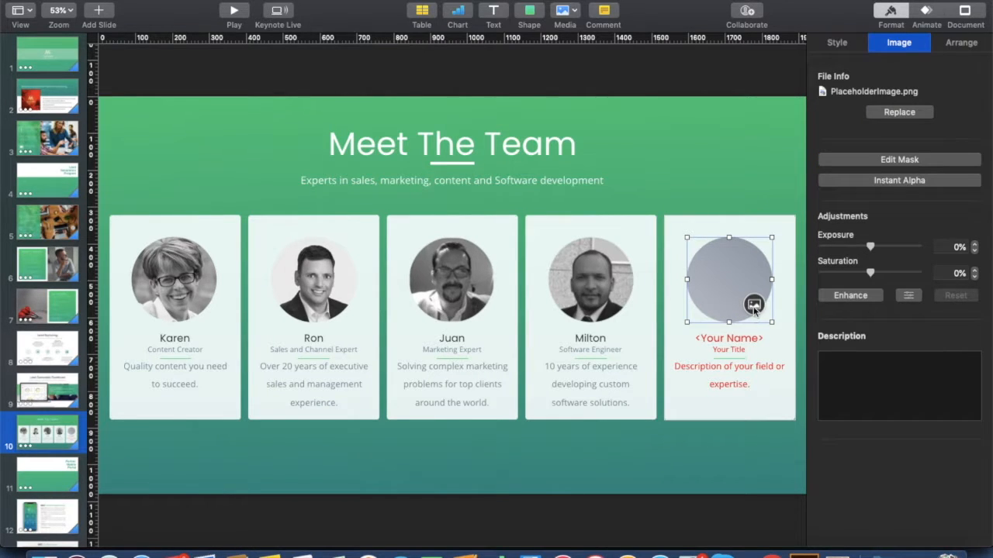
left_click(931, 554)
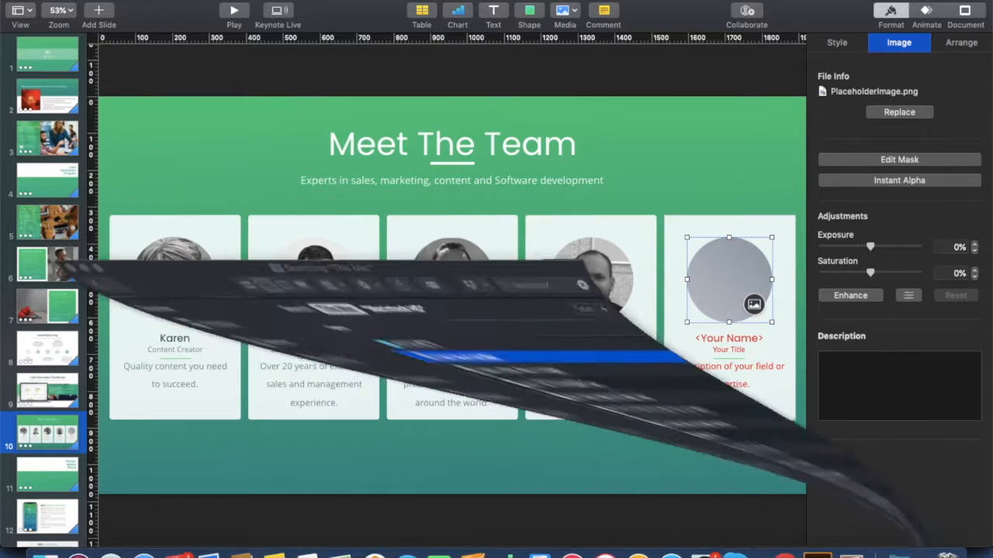
left_click_drag(273, 343, 734, 280)
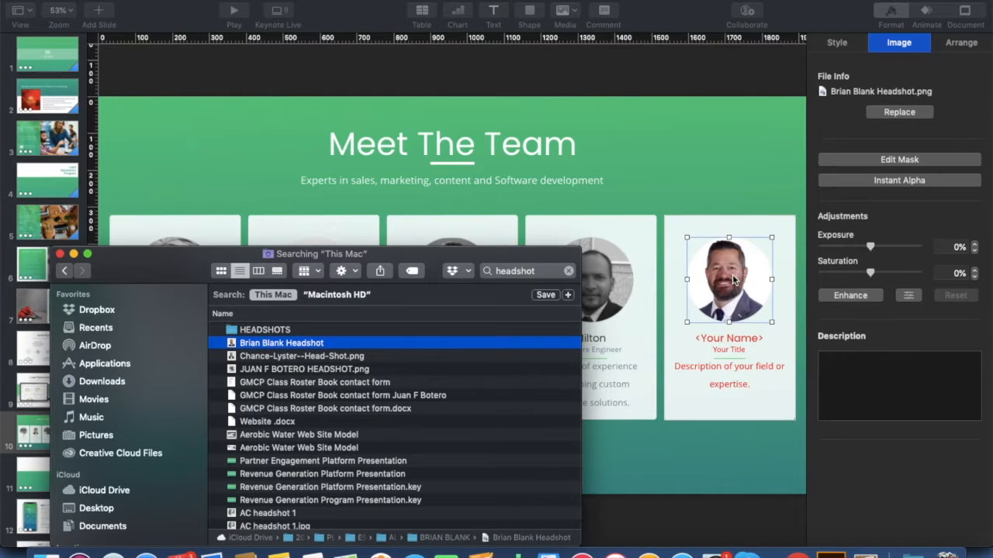
Replace the fifth card's name with the team member's name and its title with 'Account Manager'.
left_click(74, 253)
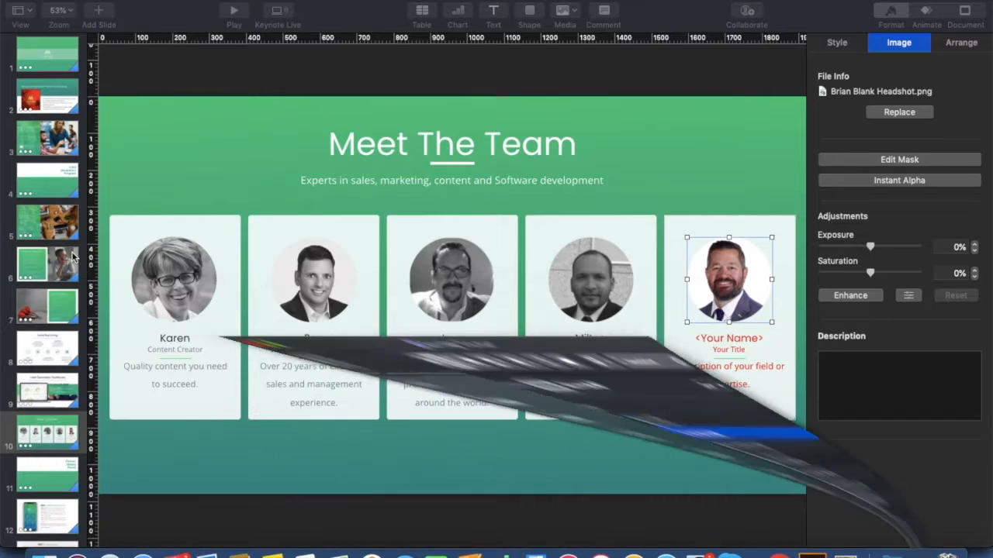
left_click(728, 345)
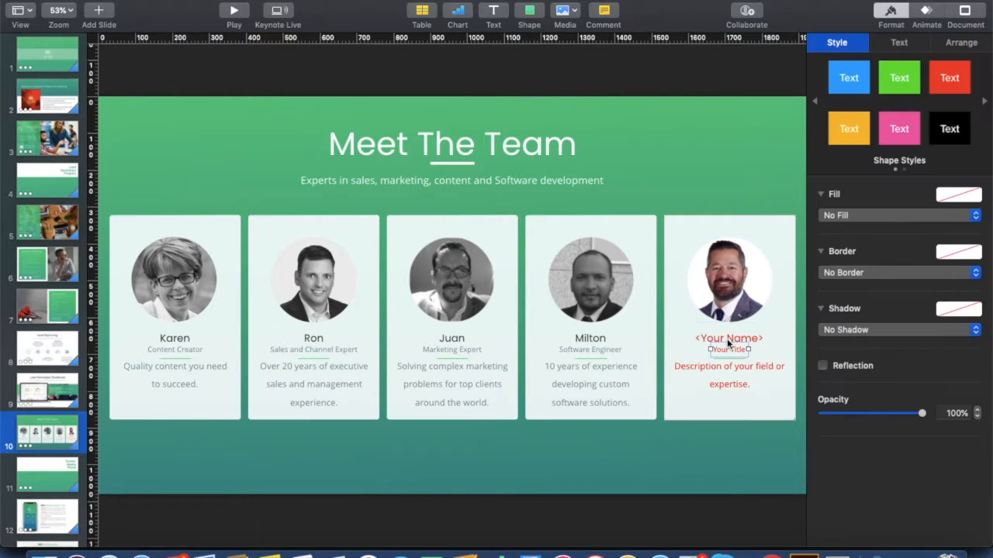
double_click(719, 338)
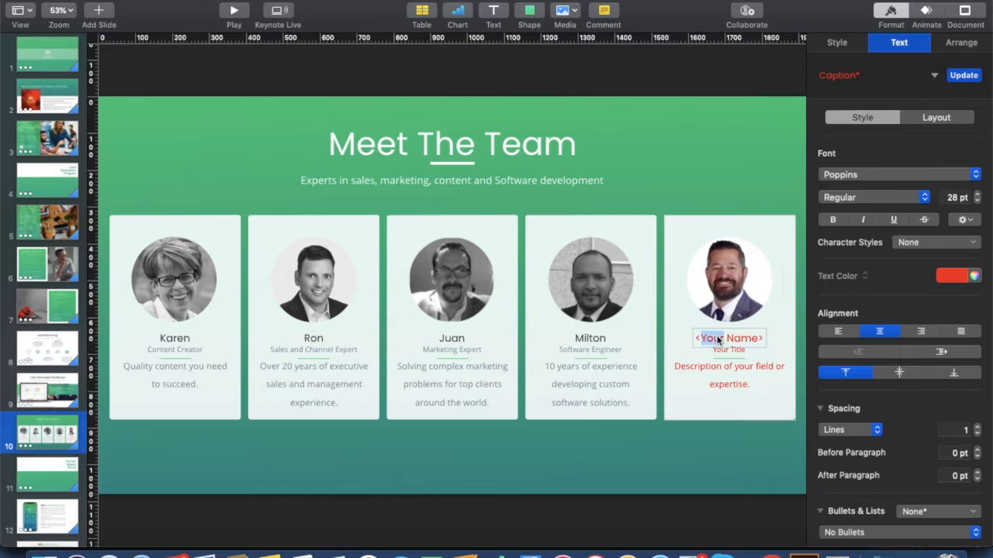
left_click(697, 338)
left_click_drag(695, 338, 767, 338)
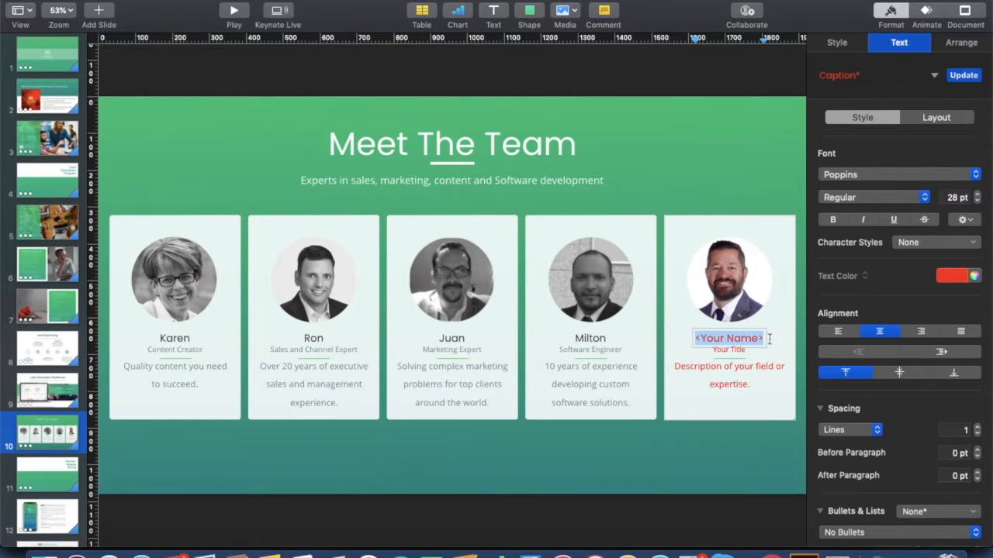
type("Joh")
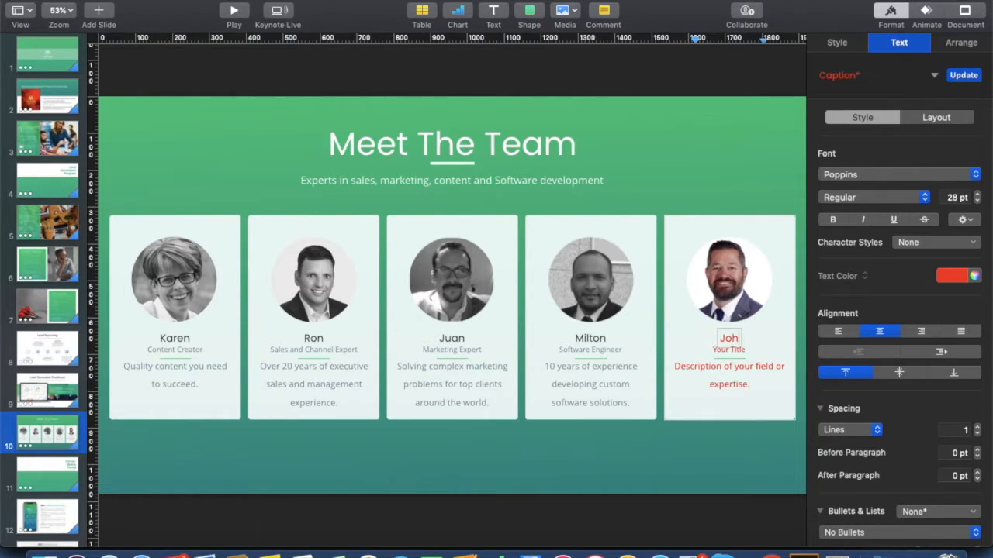
type("n Doe")
double_click(735, 350)
left_click_drag(712, 350, 752, 349)
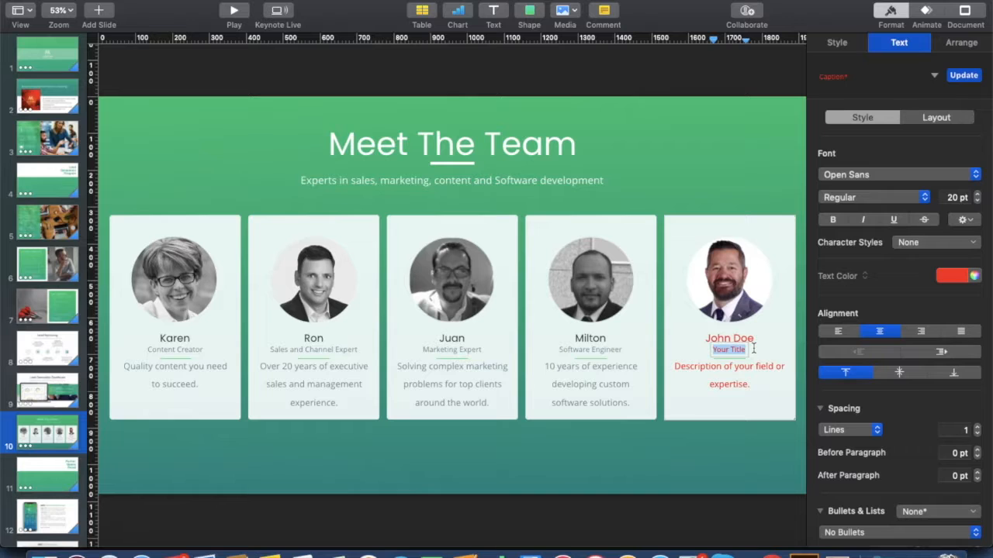
type("Account Manager")
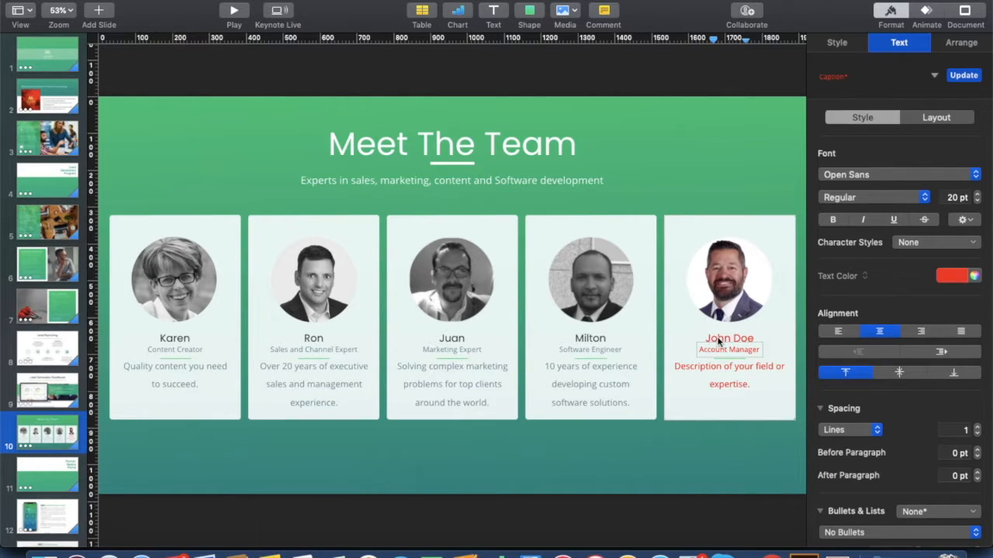
Make the card's Account Manager title and name text black.
key("Escape")
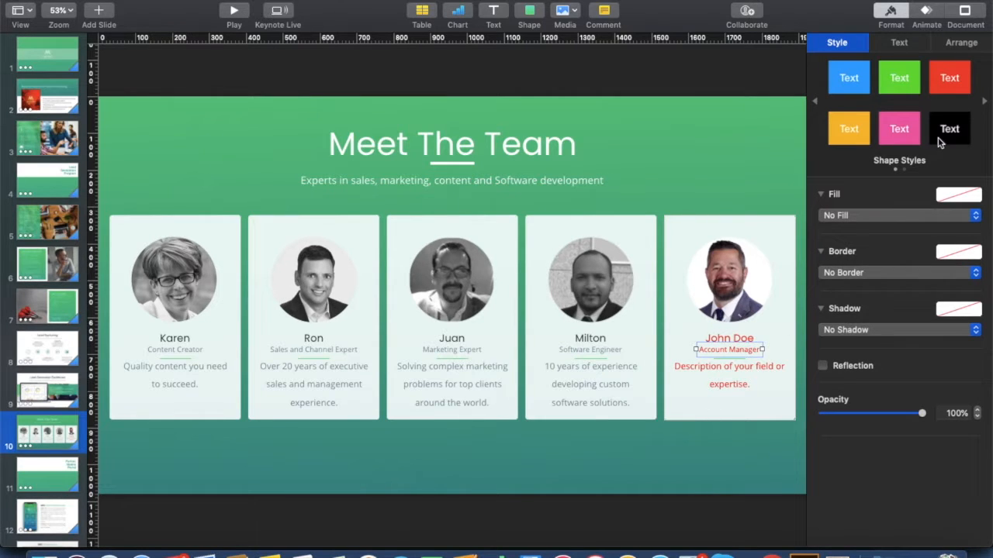
left_click(895, 43)
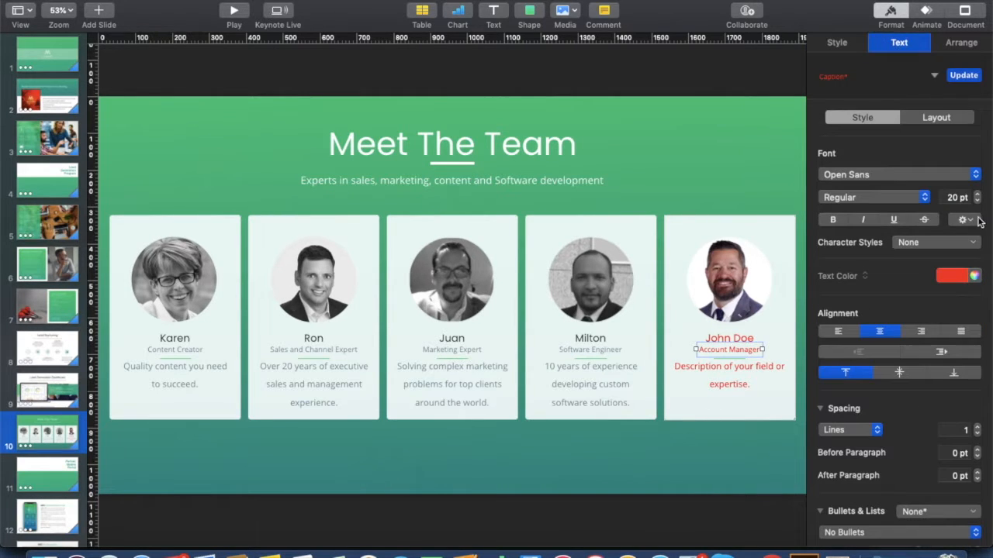
left_click(961, 278)
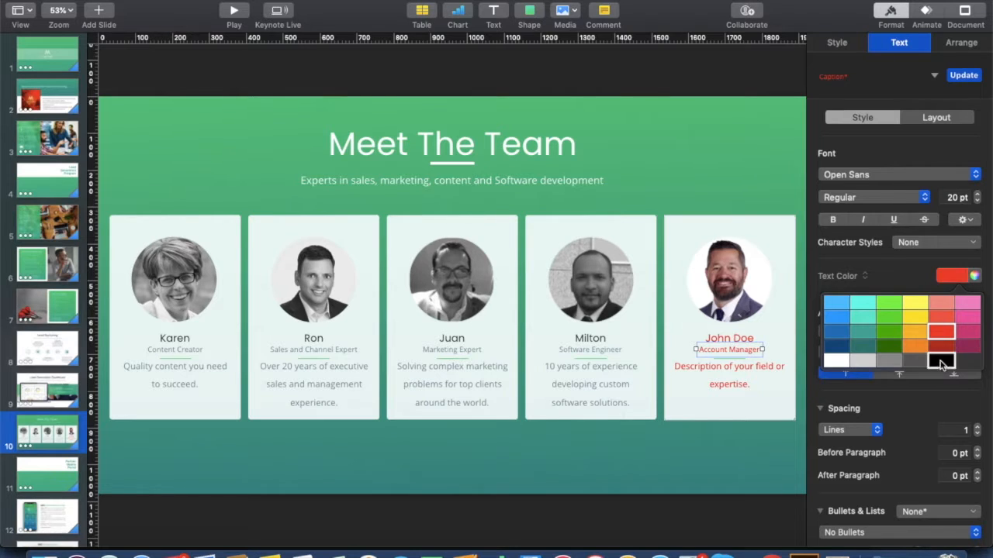
left_click(940, 364)
left_click(743, 339)
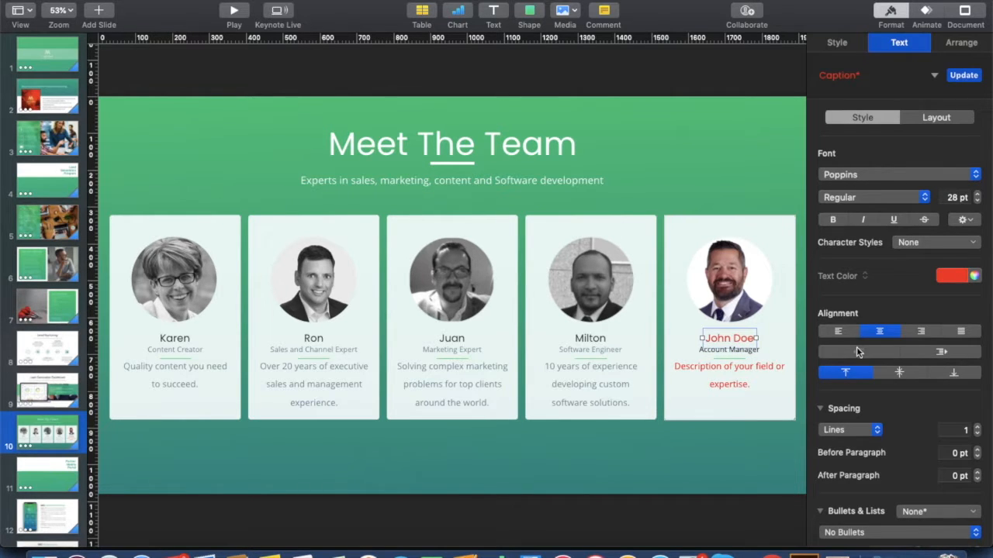
left_click(954, 276)
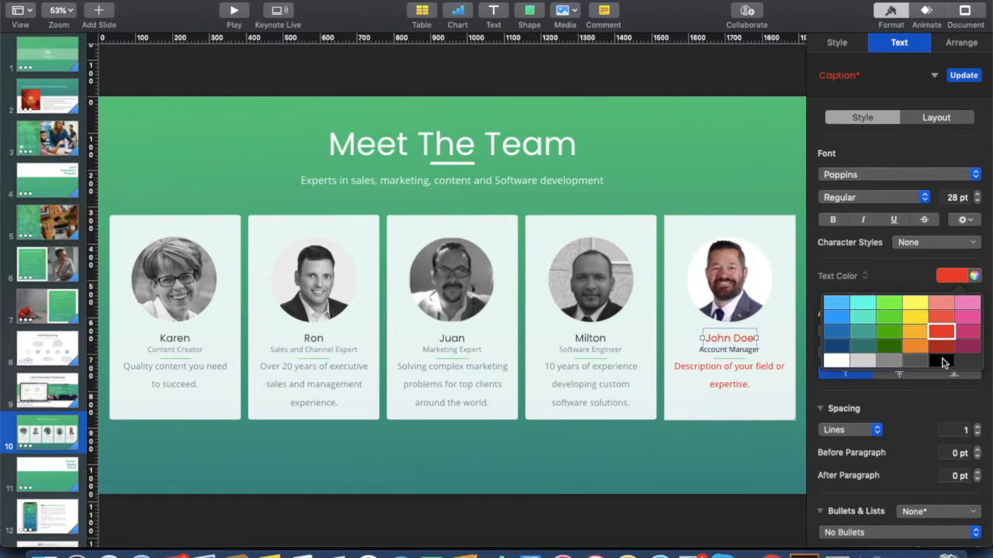
left_click(941, 358)
Replace the card description with 'lkjdflksjdlfjslkjdfs' and give it a dark text colour.
left_click(754, 370)
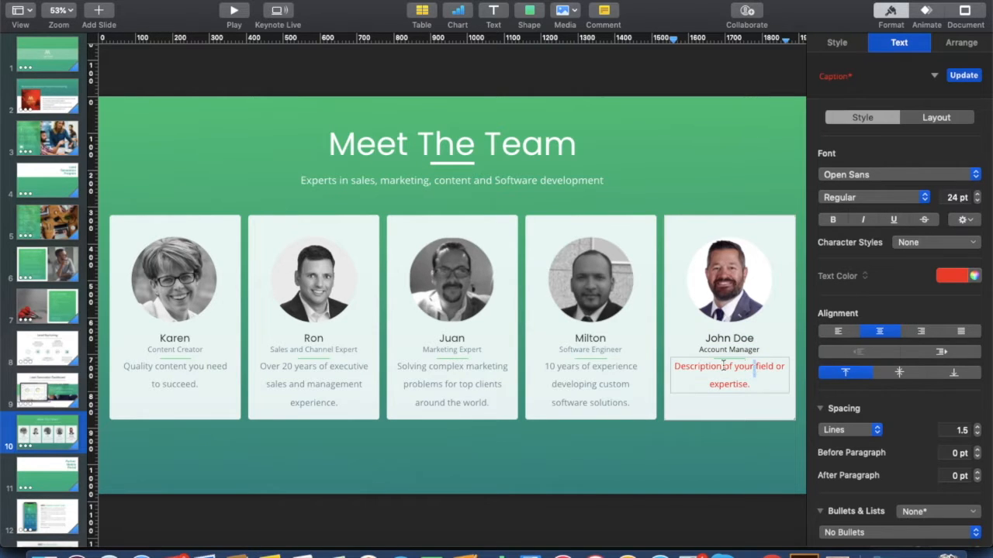
left_click_drag(675, 367, 769, 397)
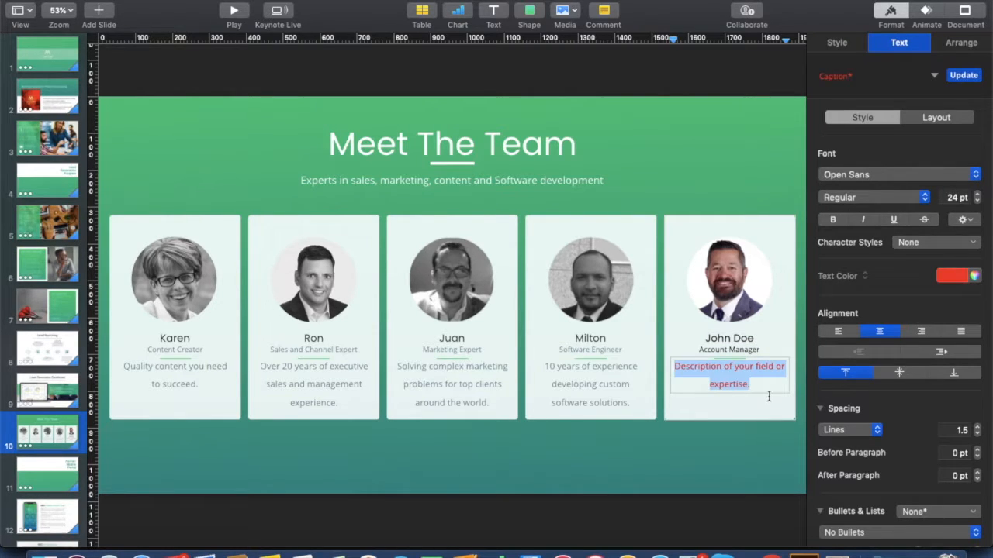
type("lkjdflksjdlfjslkjdfs")
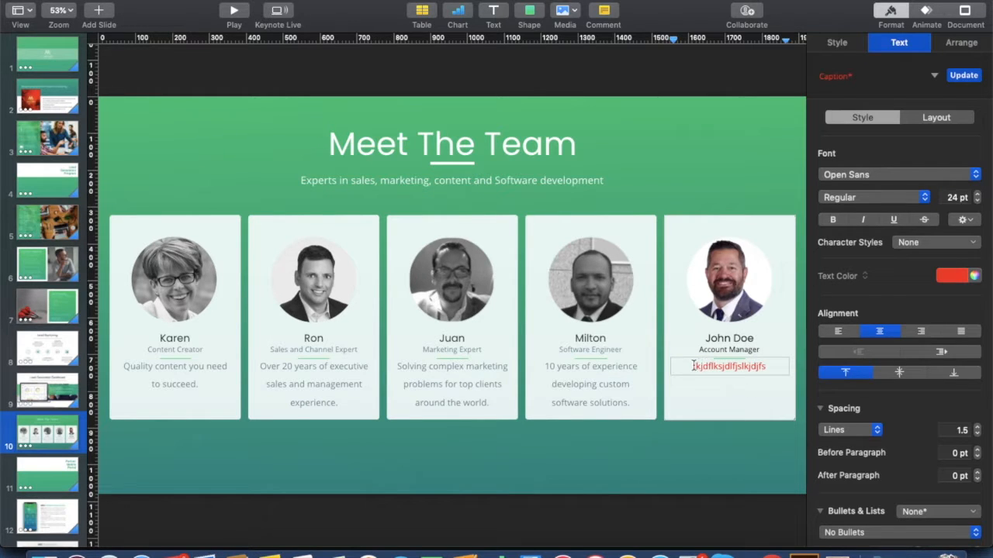
left_click_drag(692, 366, 787, 369)
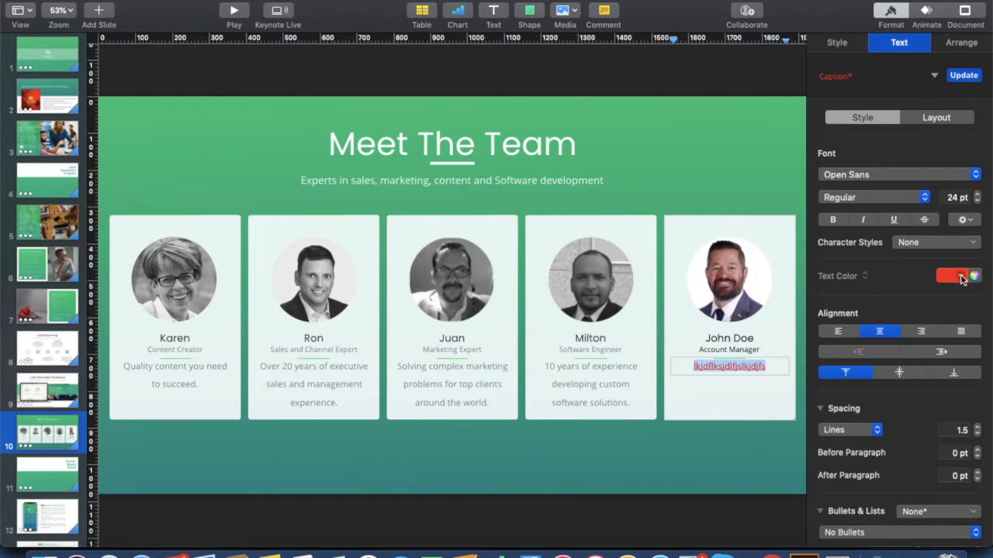
left_click(962, 279)
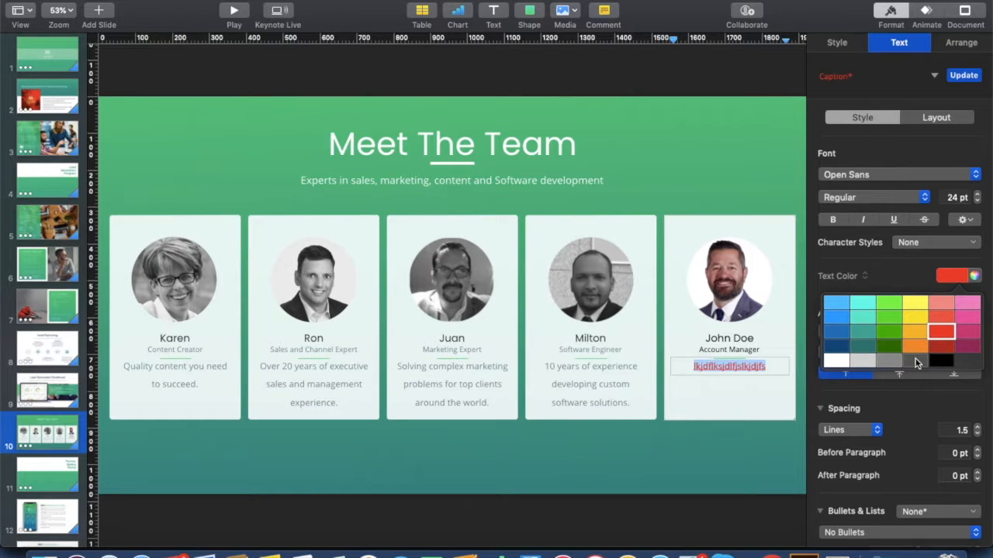
left_click(917, 365)
key("Escape")
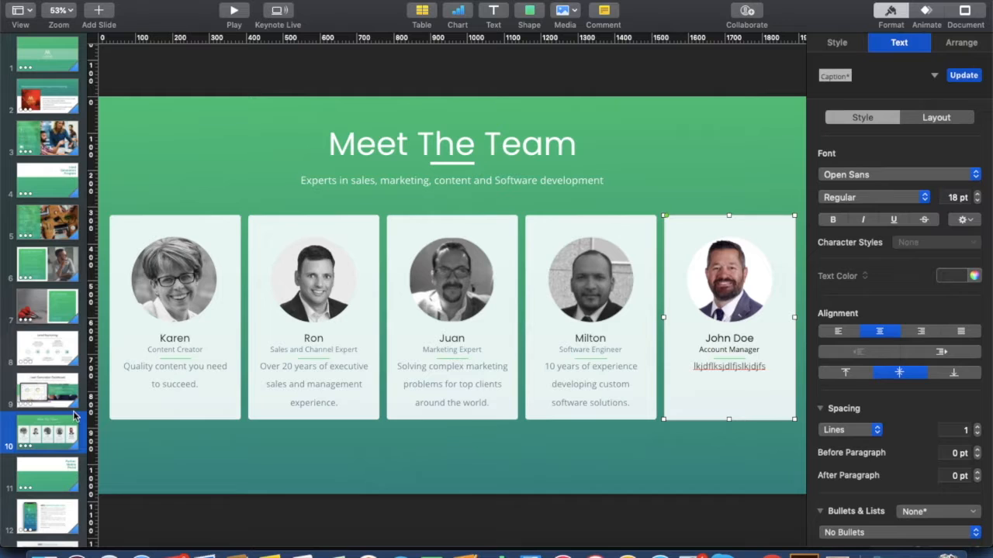
Scroll the slide navigator past Financials to slide 25, the Thank You slide.
scroll(74, 416, "down", 2)
scroll(60, 440, "down", 6)
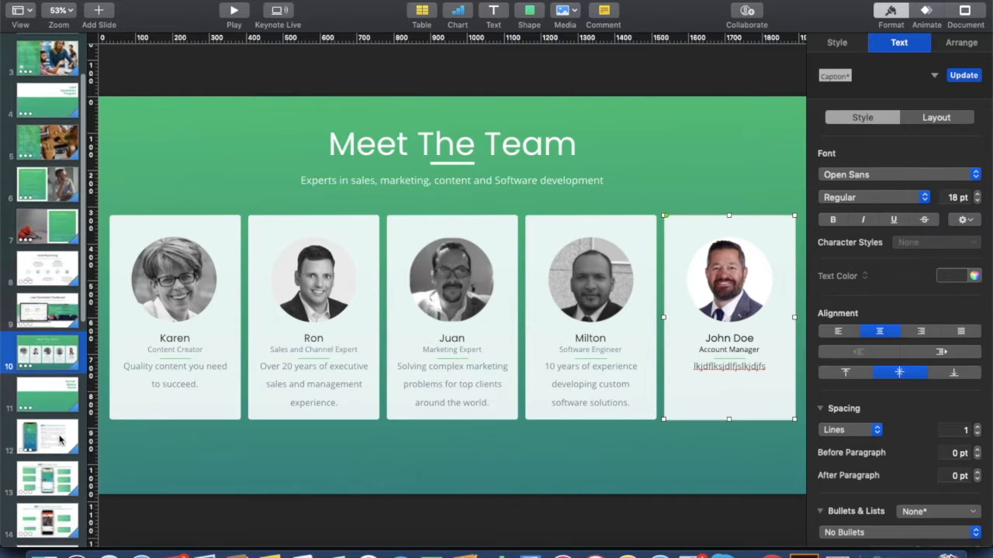
scroll(60, 440, "down", 10)
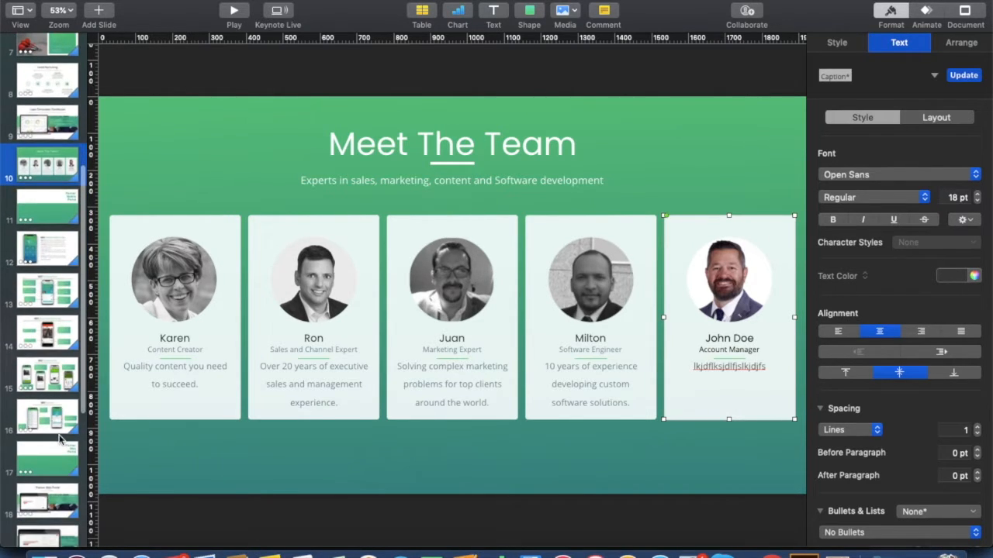
scroll(61, 439, "down", 5)
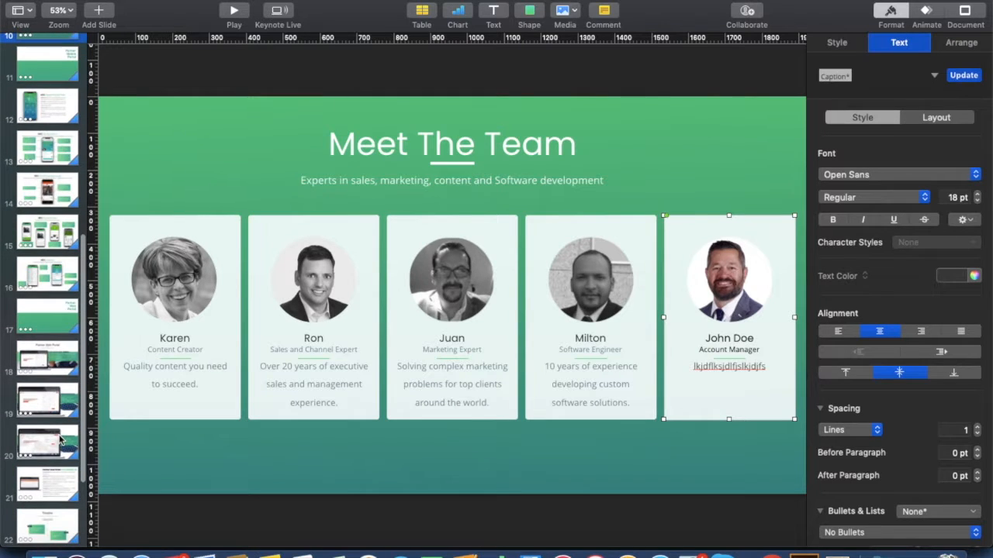
scroll(61, 440, "down", 5)
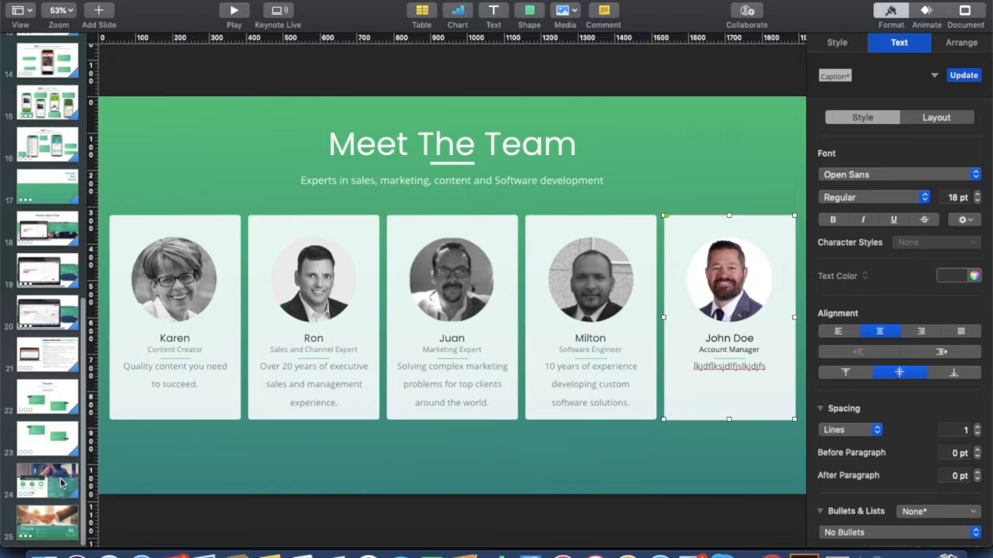
left_click(61, 484)
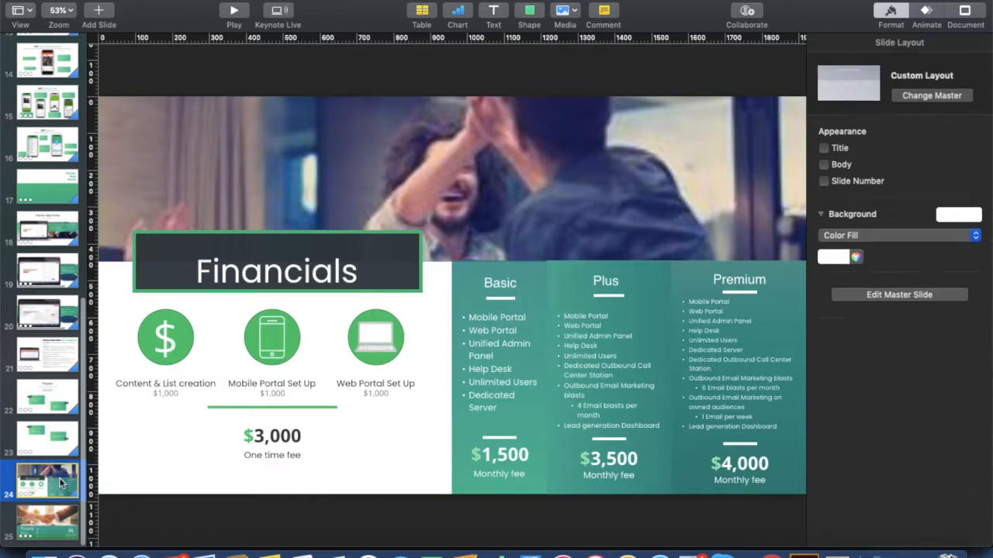
left_click(61, 524)
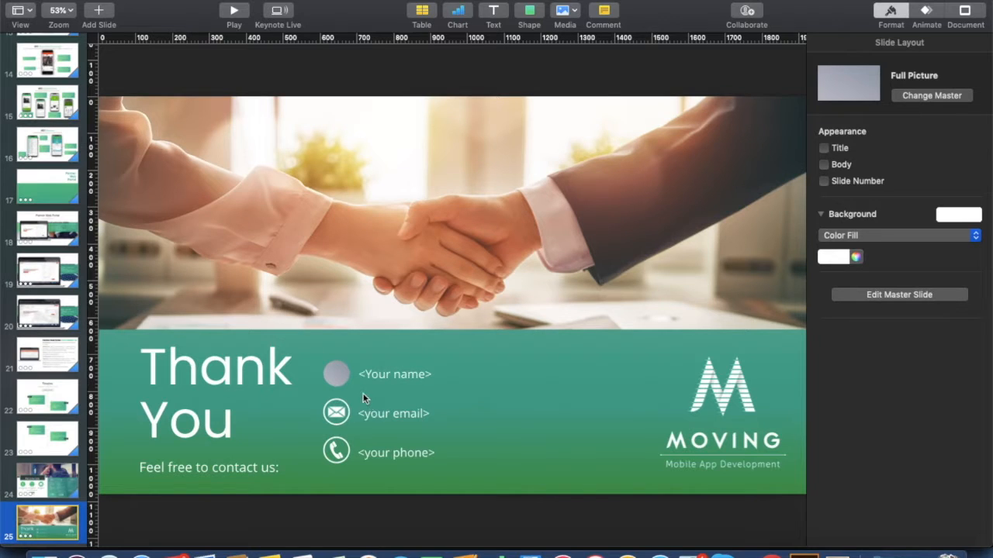
Drop the headshot photo from Finder into the Thank You slide's round placeholder.
left_click(338, 380)
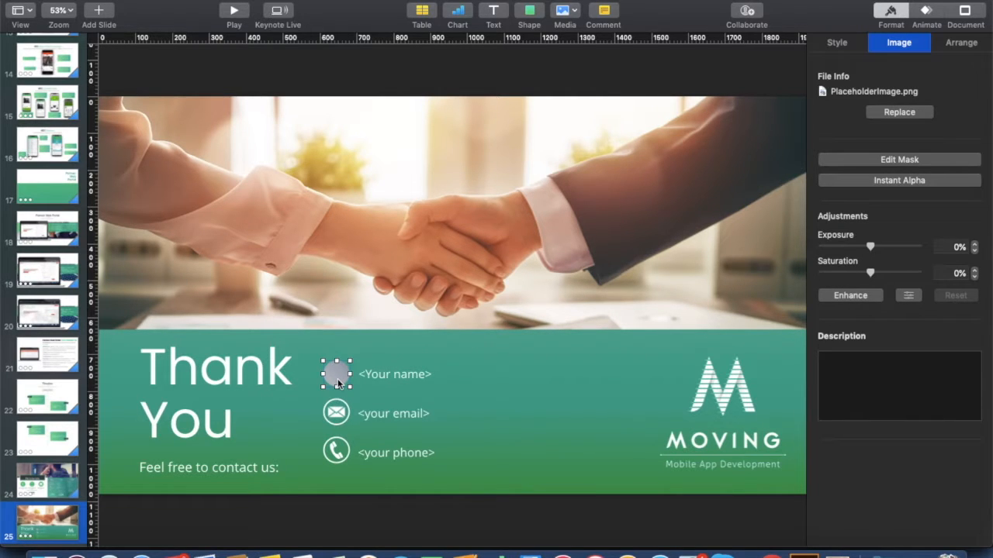
double_click(337, 380)
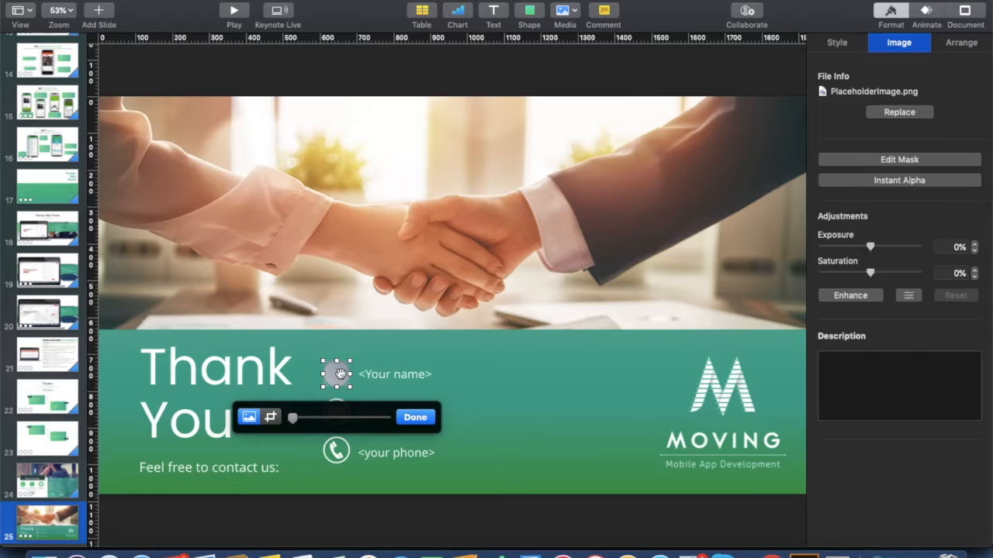
key("Return")
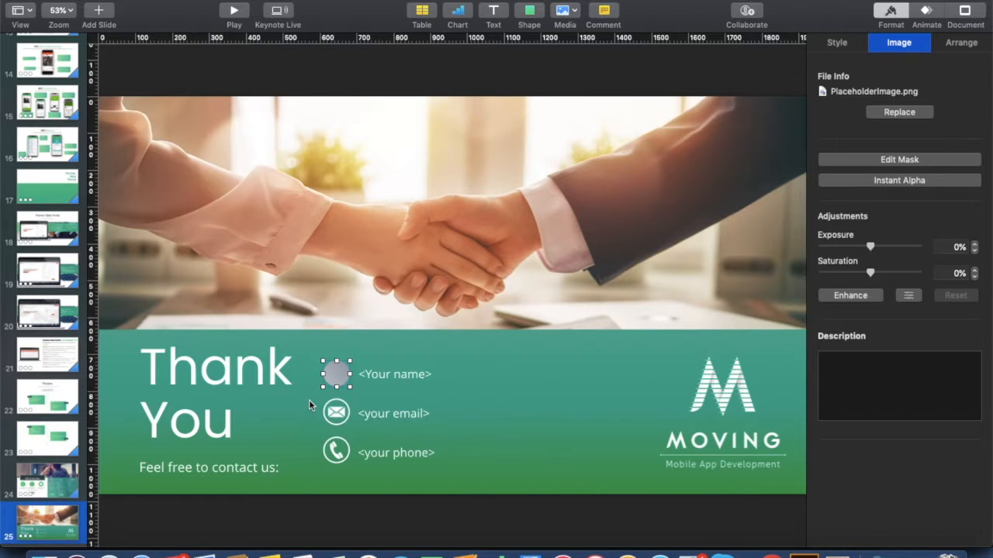
double_click(341, 375)
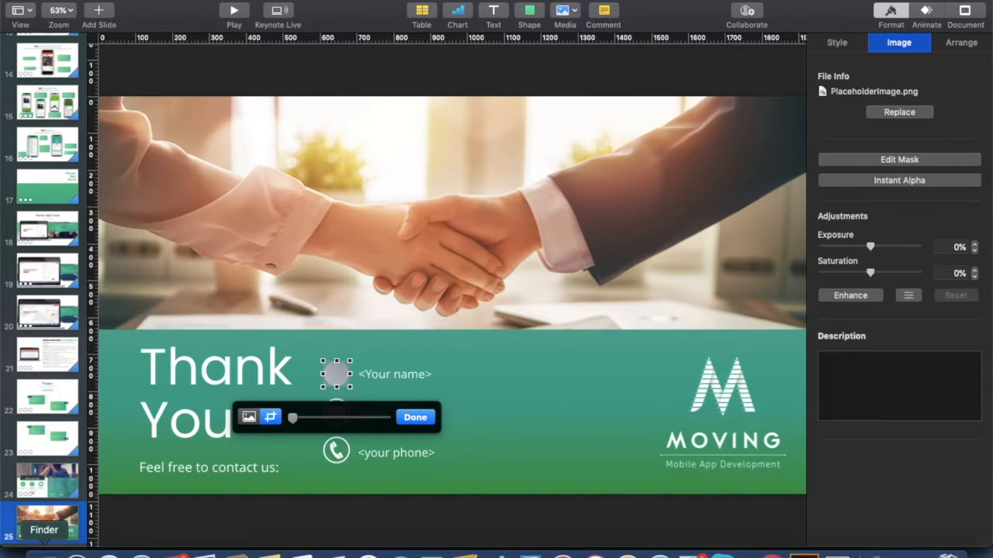
left_click(47, 553)
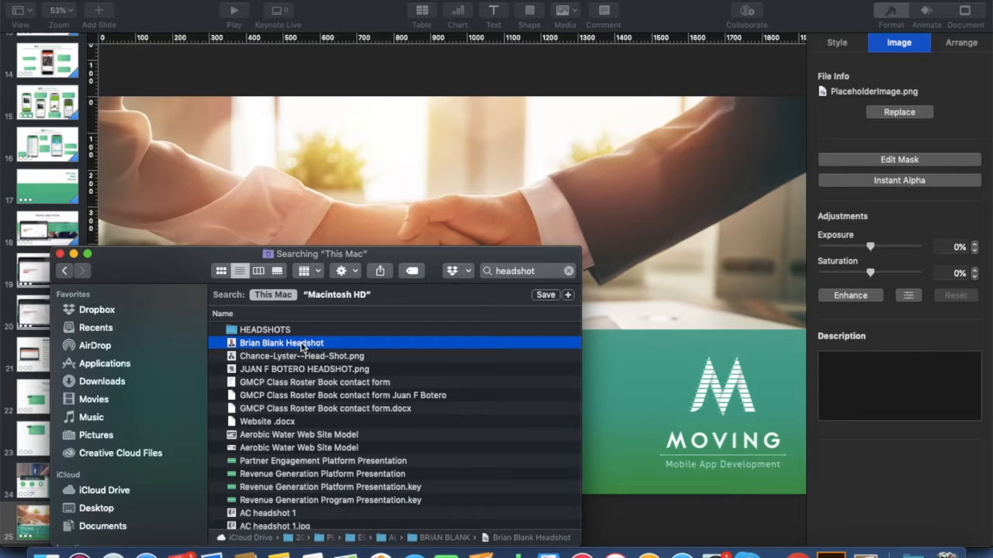
left_click_drag(152, 254, 557, 290)
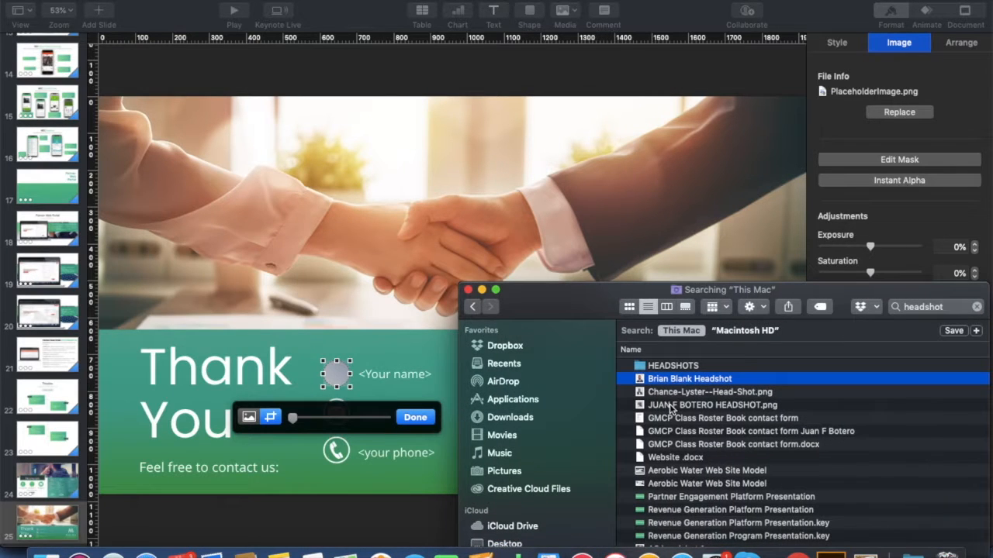
left_click_drag(669, 382, 338, 380)
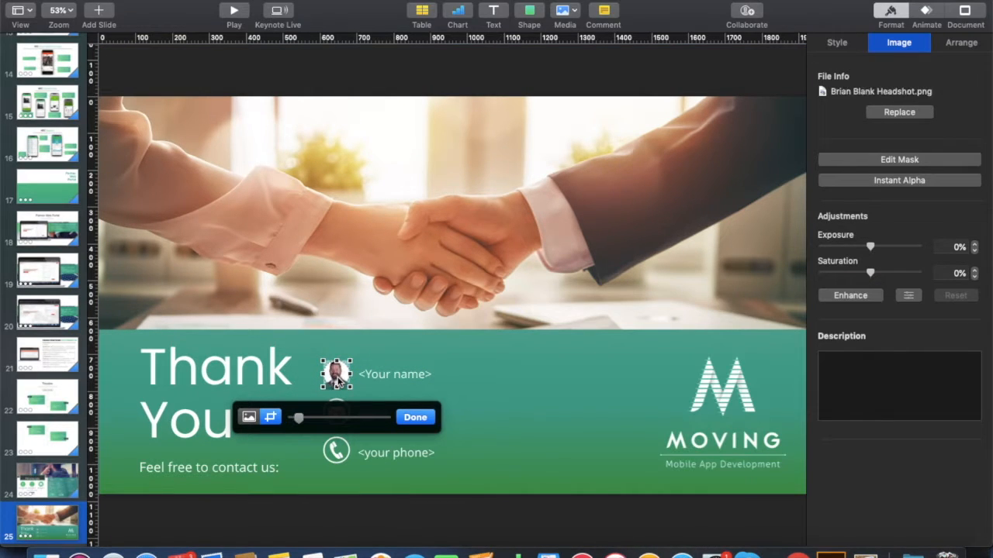
left_click(398, 354)
Replace the <Your name> caption with the contact's name.
left_click(391, 372)
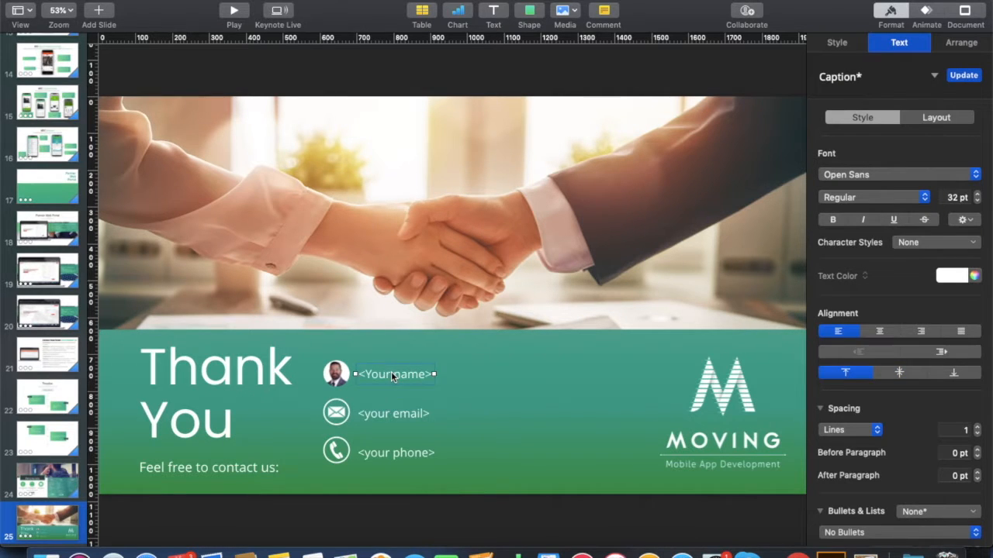
left_click(391, 372)
left_click_drag(361, 376, 433, 376)
type("John Doe")
Fill in the contact's e-mail address and phone number over their placeholders.
double_click(404, 415)
key("super+a")
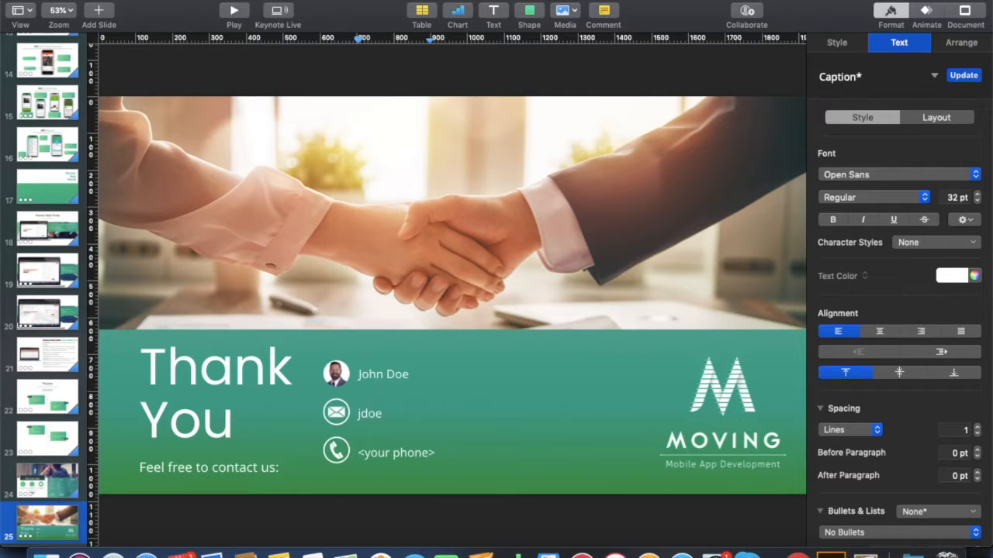
double_click(397, 454)
key("super+a")
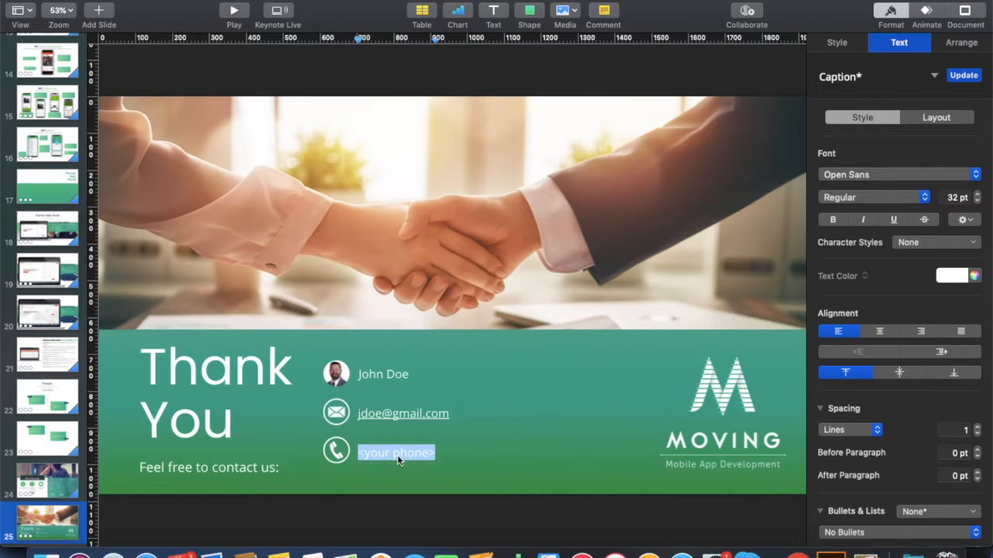
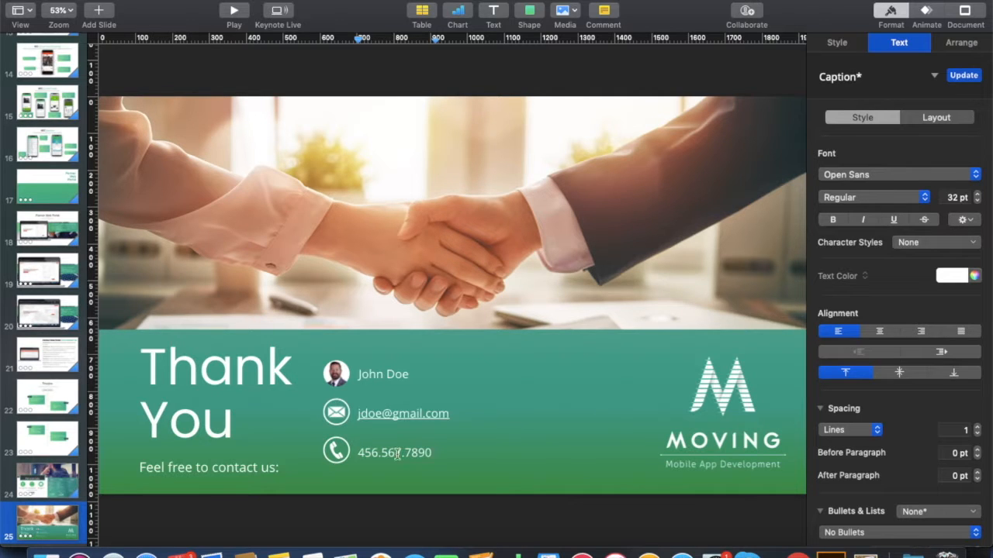
scroll(62, 475, "up", 4)
scroll(62, 474, "up", 8)
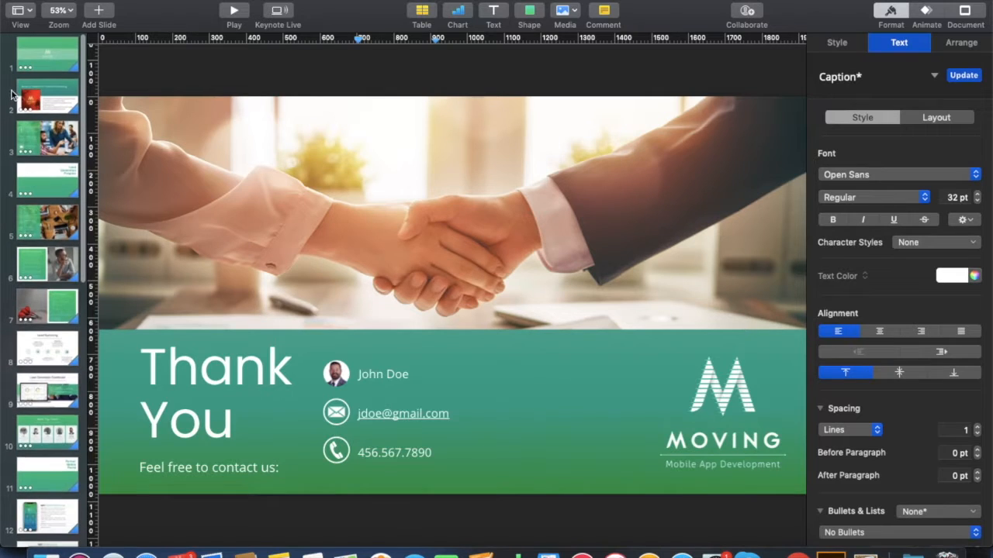
Play the slideshow from slide 1, then exit it with Esc.
left_click(52, 59)
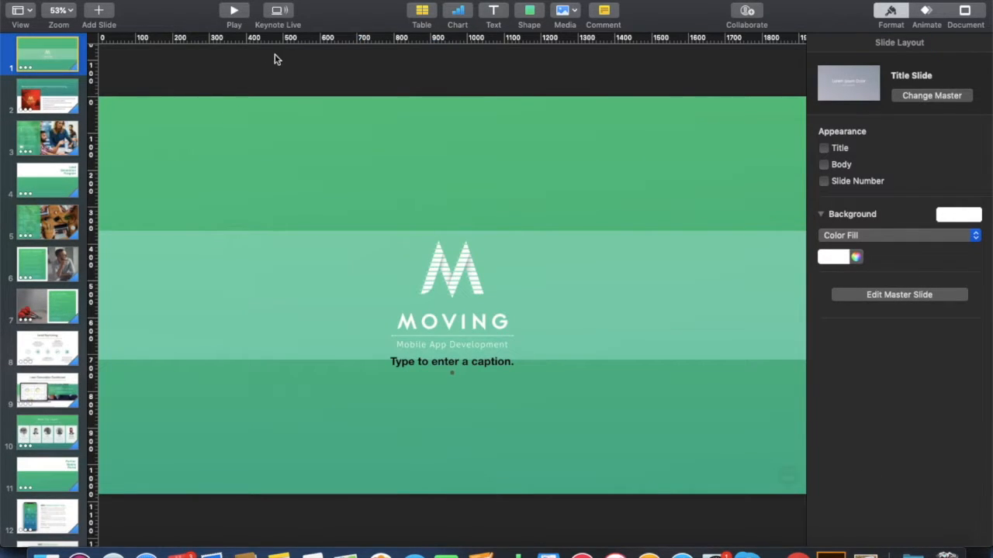
left_click(234, 12)
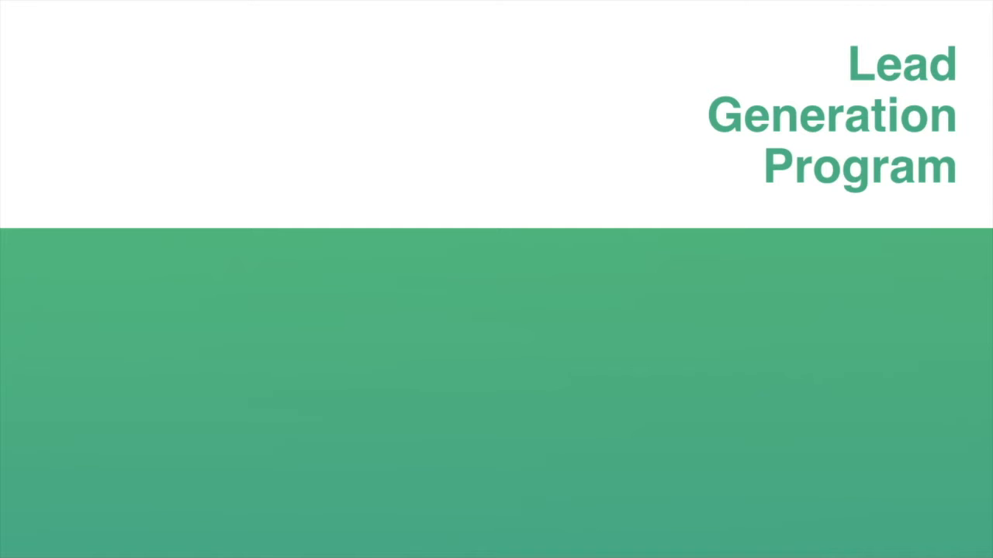
key("Escape")
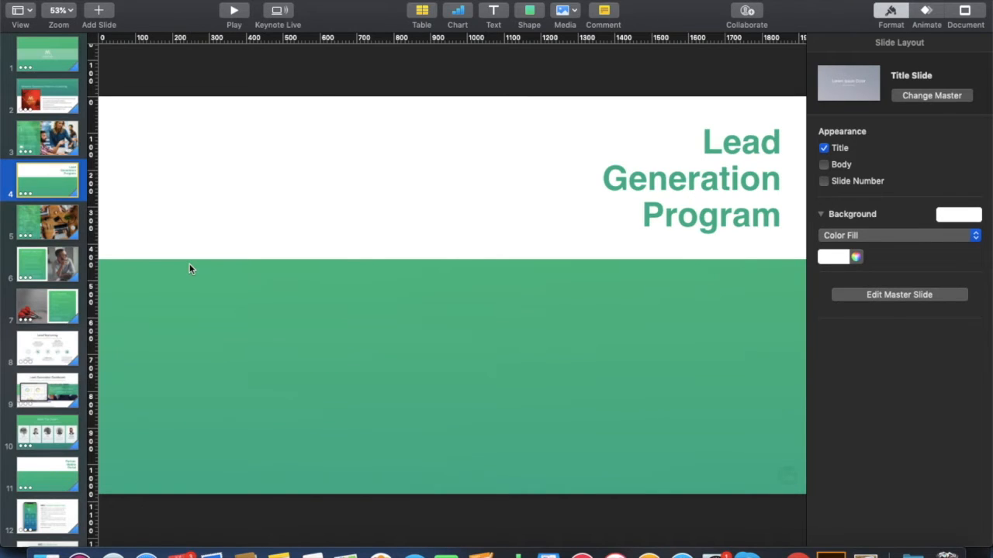
Start a PDF export of the deck from File > Export To > PDF.
left_click(52, 59)
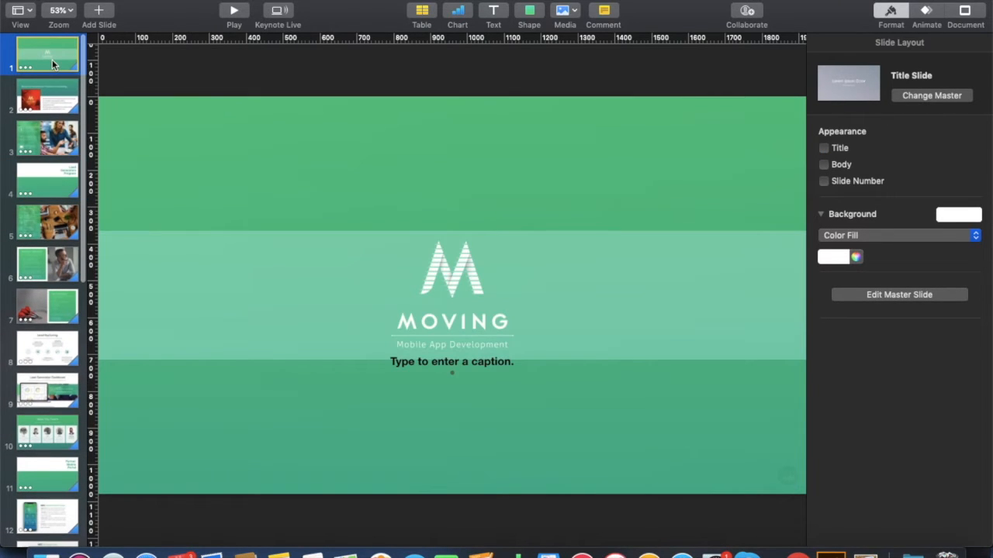
left_click(99, 1)
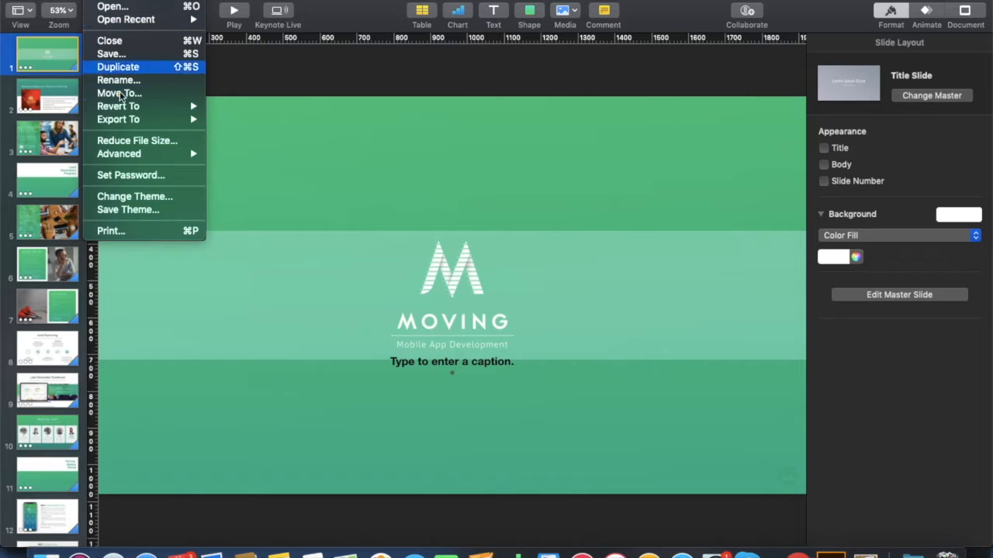
mouse_move(124, 119)
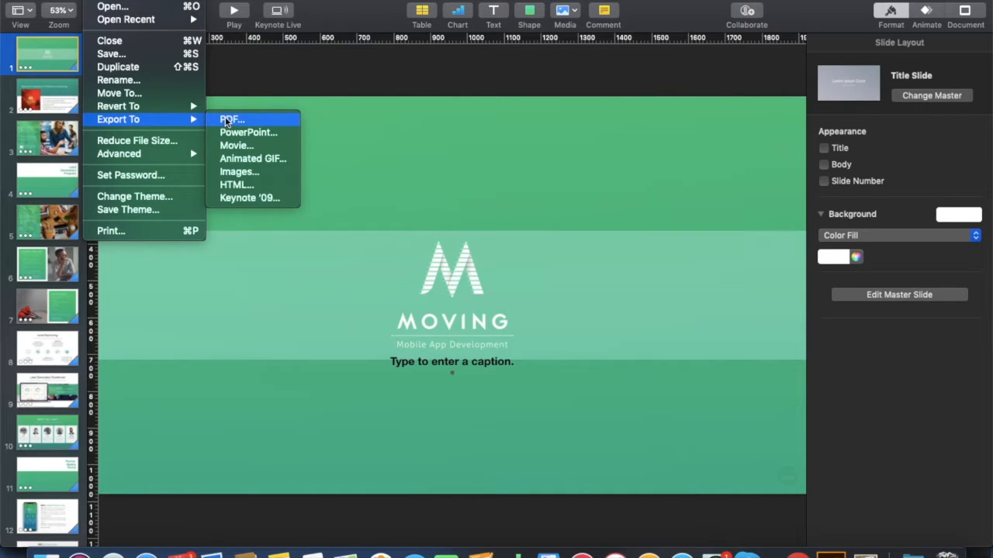
left_click(226, 120)
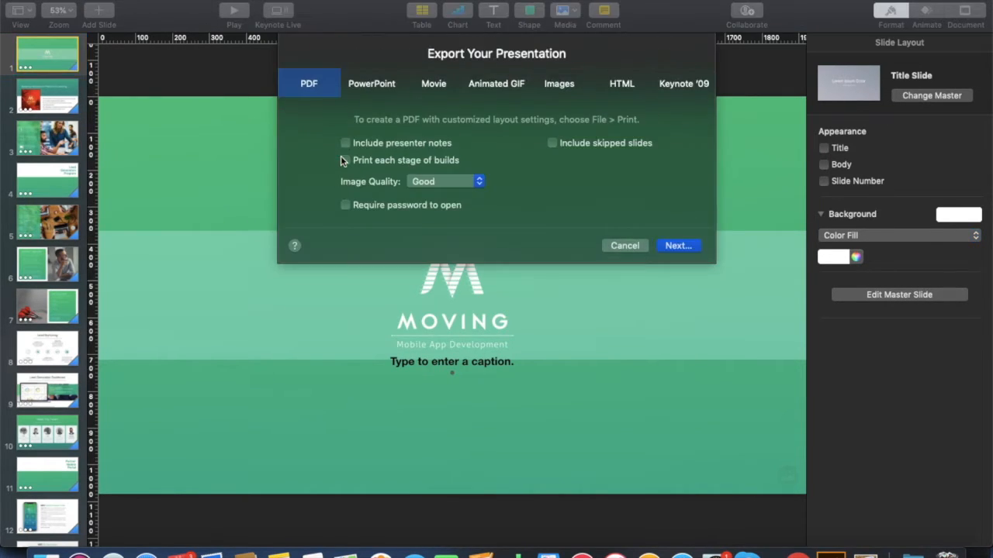
Keep Good image quality, continue to the save sheet, then cancel the export.
left_click(478, 181)
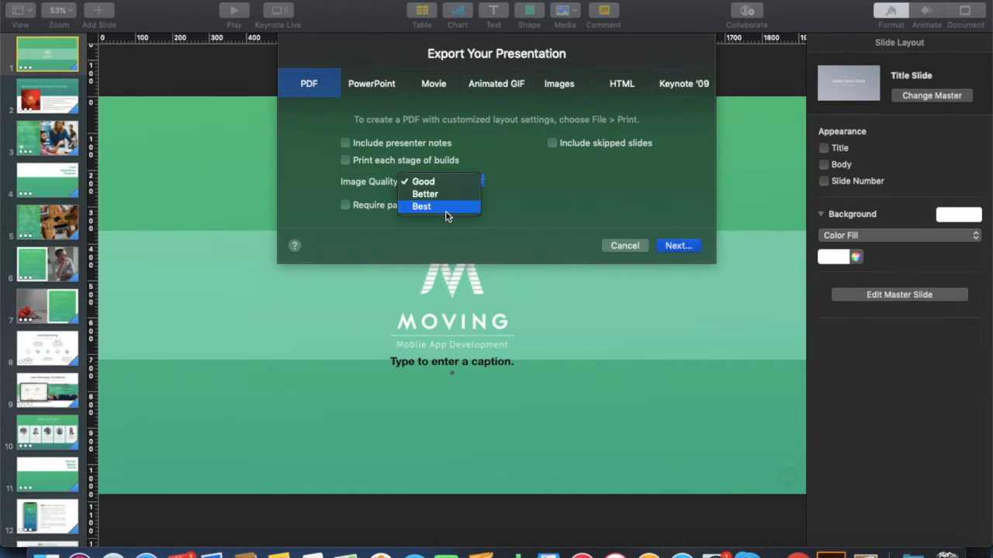
left_click(438, 182)
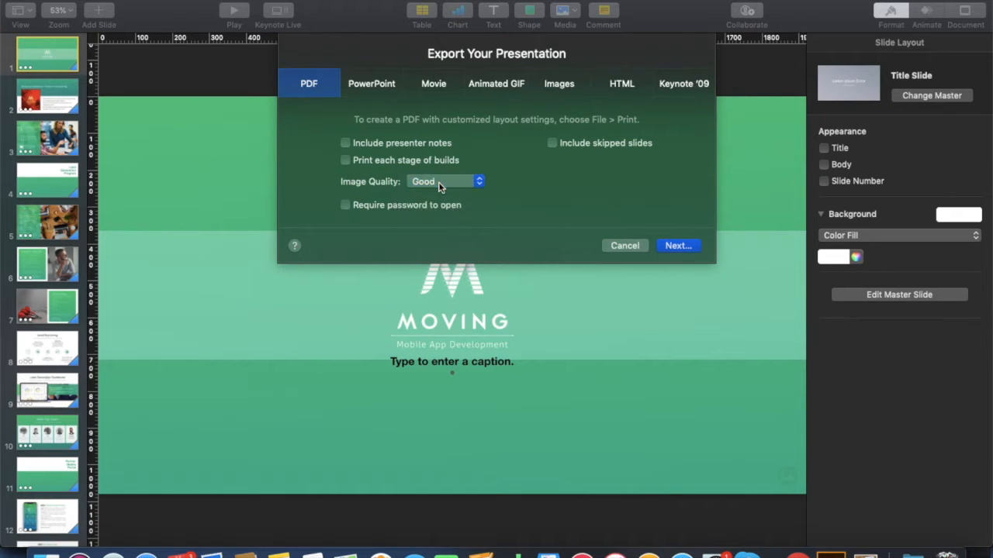
left_click(679, 246)
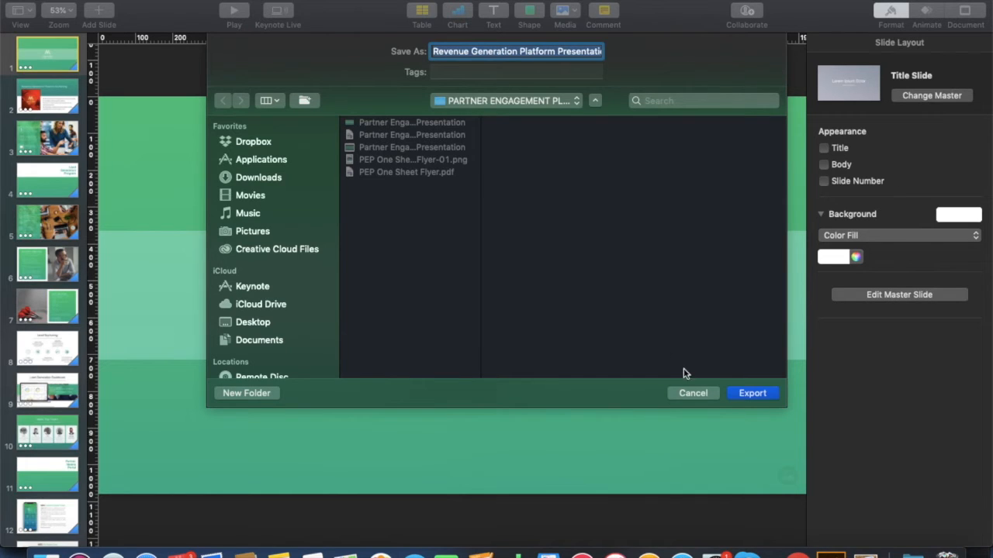
left_click(693, 393)
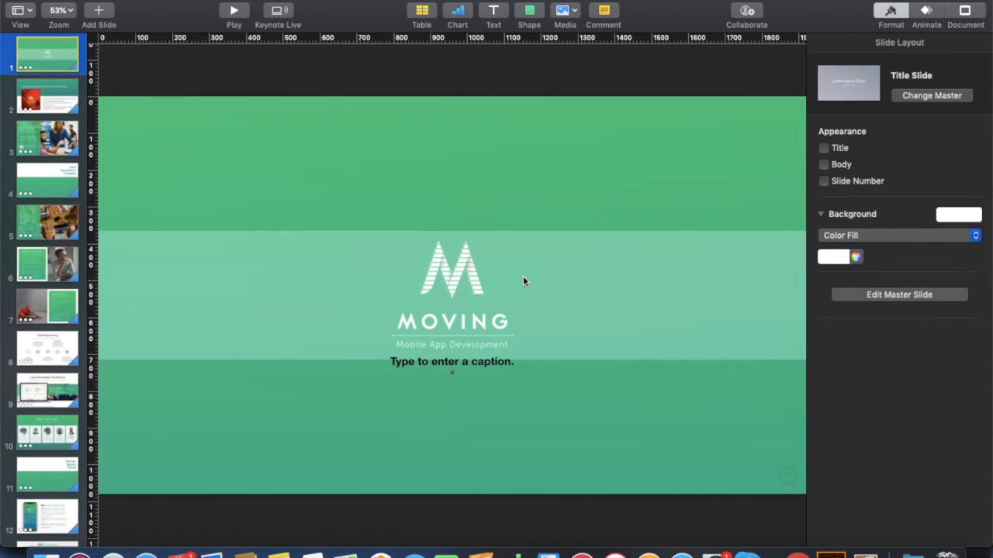